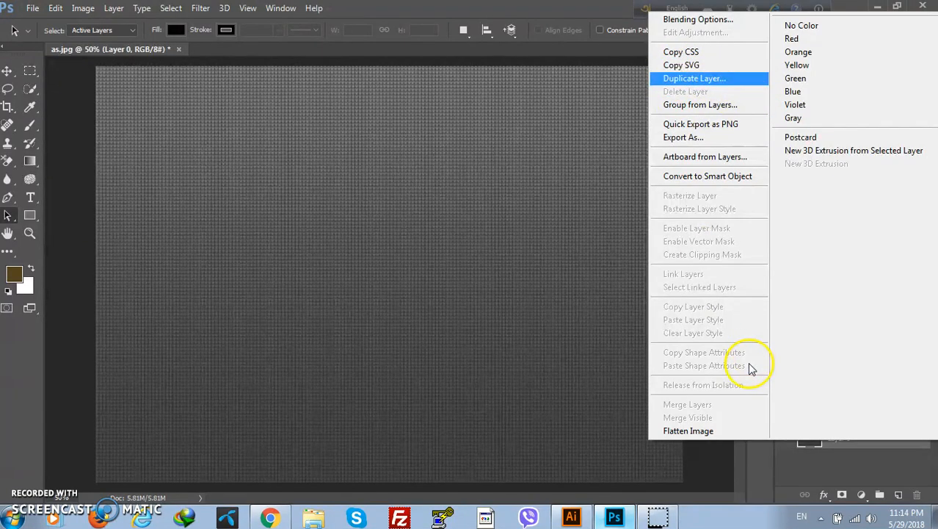
# Duplicate Layer 0 and convert the copy to a smart object.
pyautogui.press('Return')
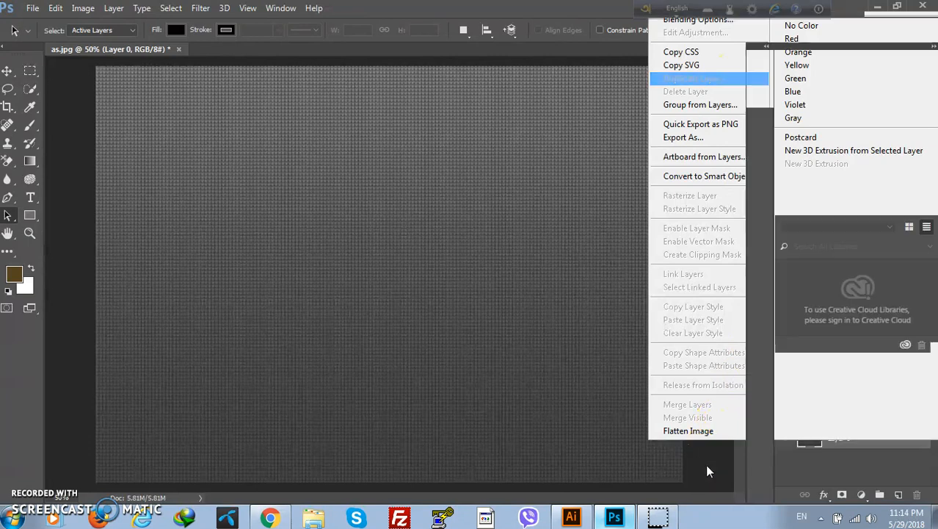
pyautogui.click(587, 157)
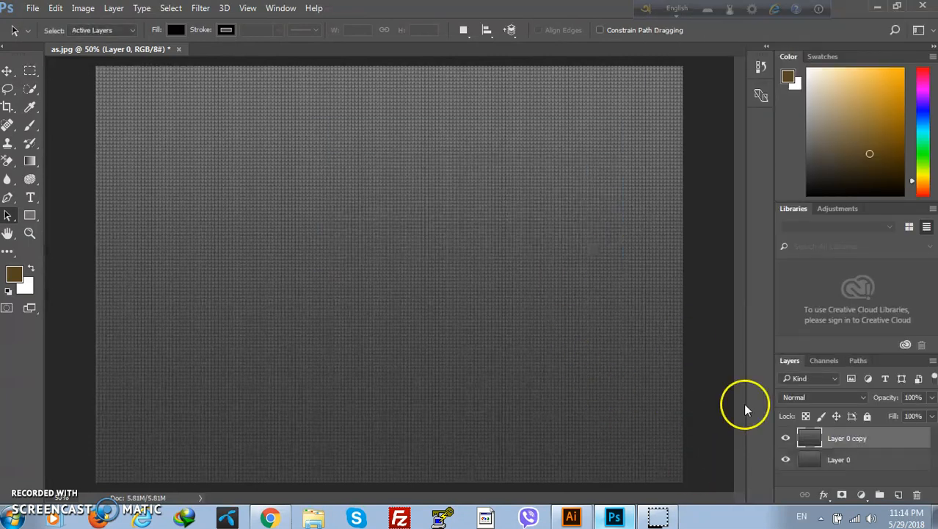
pyautogui.click(845, 441)
pyautogui.rightClick(845, 441)
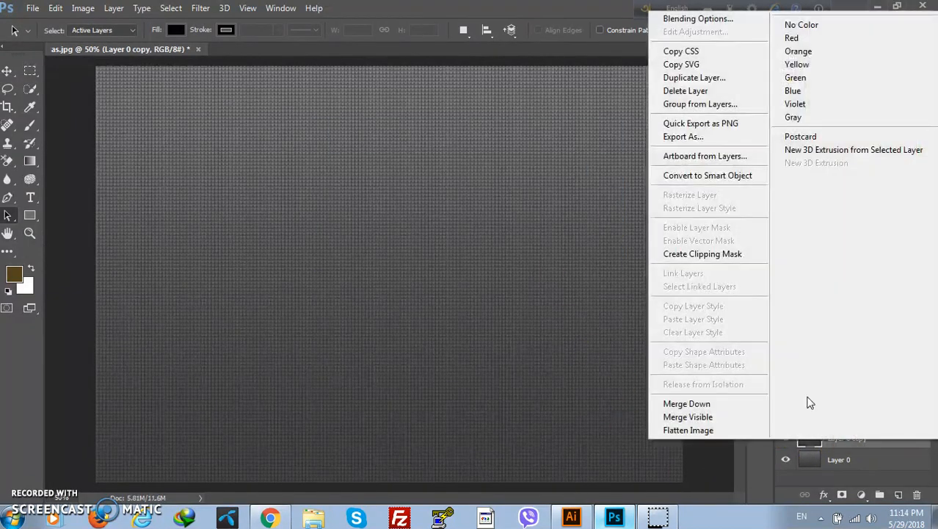
pyautogui.click(701, 175)
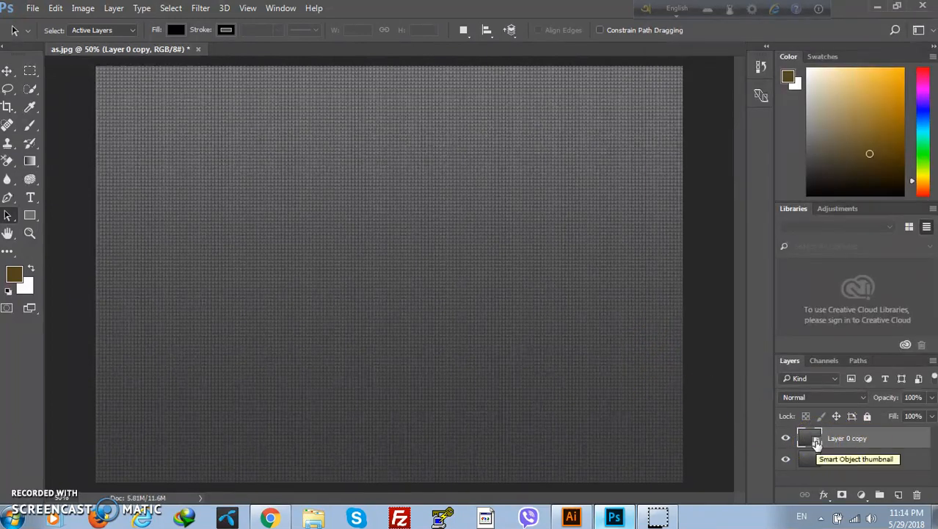
# Inside the Layer 0 copy smart object, hide the texture layer and paste the copied Graphic Tube logo as pixels.
pyautogui.doubleClick(817, 441)
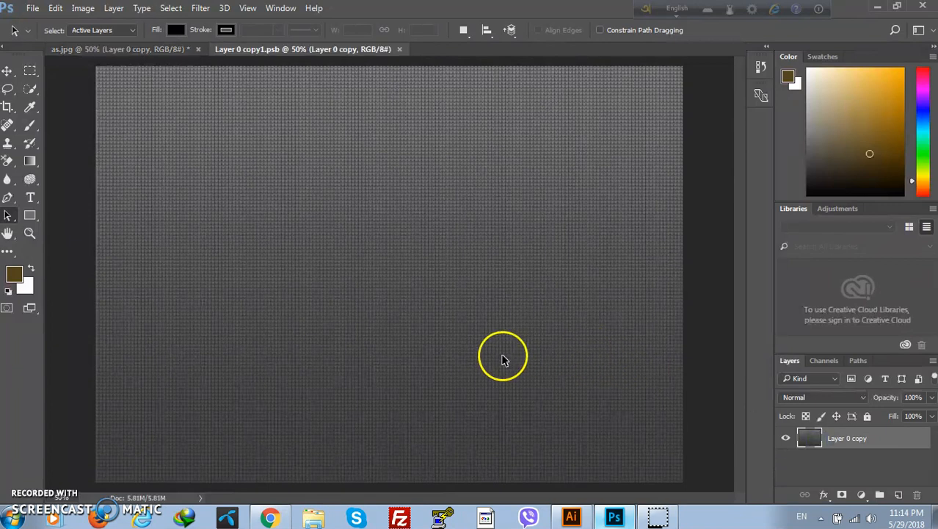
pyautogui.click(786, 439)
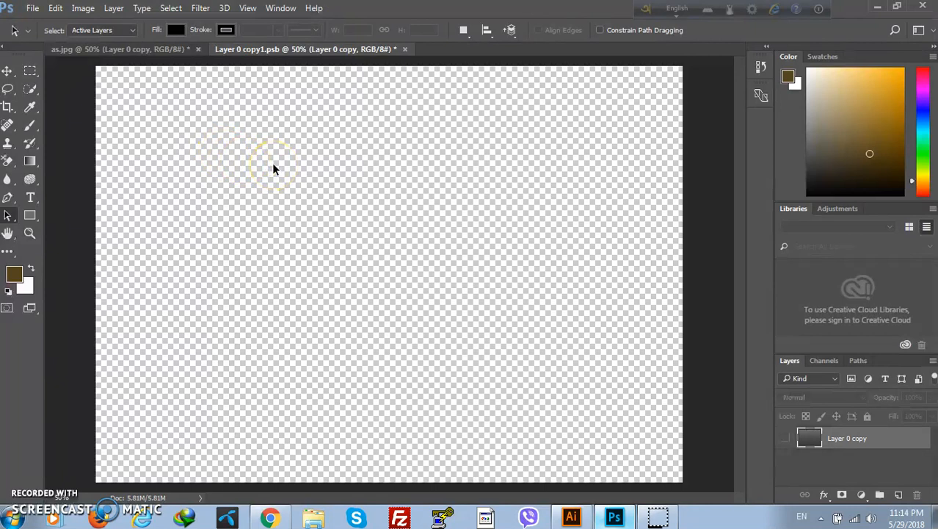
pyautogui.click(55, 9)
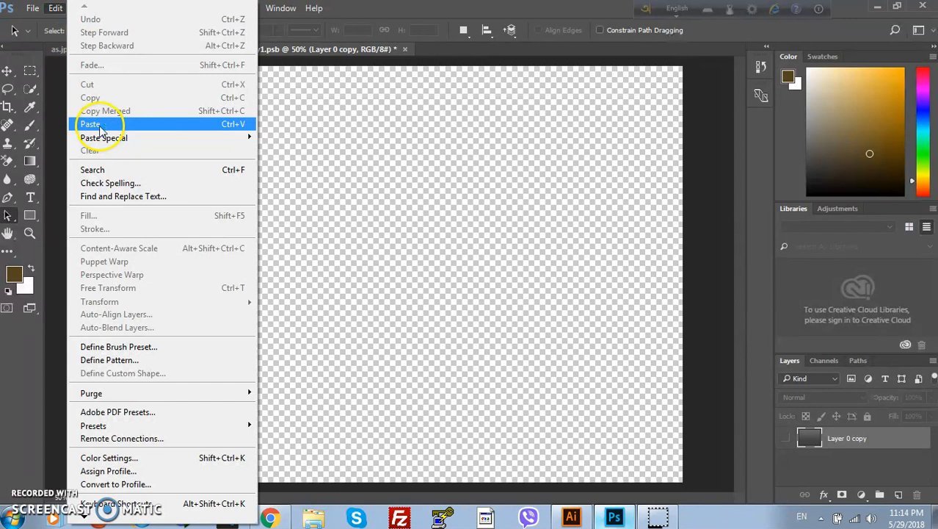
pyautogui.click(100, 127)
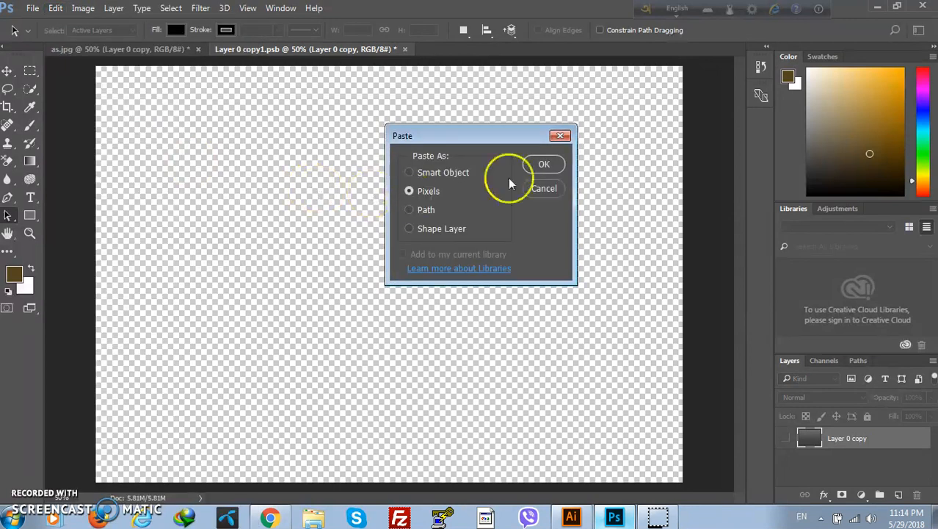
pyautogui.click(544, 166)
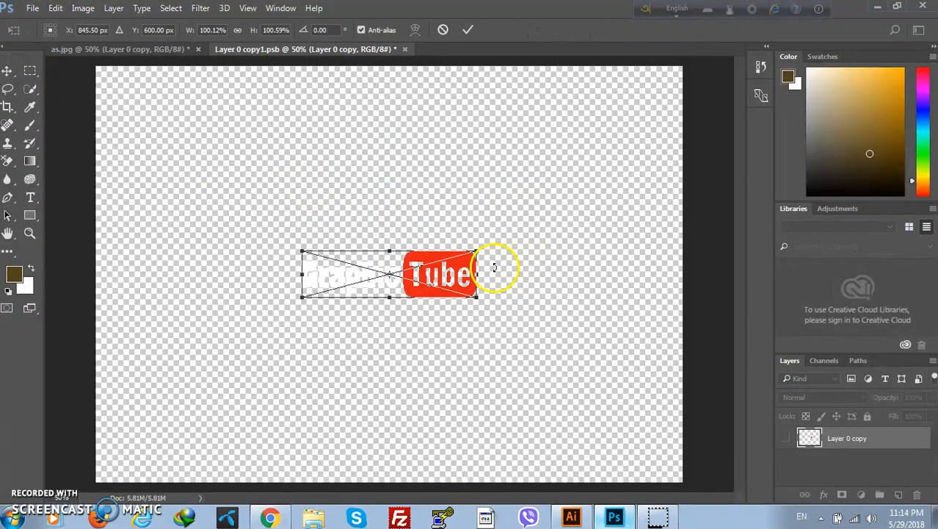
# Enlarge the pasted logo around its centre to about 187% width and 183% height, and save and close the smart object document.
pyautogui.moveTo(478, 299); pyautogui.dragTo(622, 340)
pyautogui.moveTo(592, 271); pyautogui.dragTo(514, 251)
pyautogui.moveTo(551, 318); pyautogui.dragTo(555, 314)
pyautogui.moveTo(509, 254)
pyautogui.mouseDown()
pyautogui.moveTo(496, 248)
pyautogui.moveTo(508, 252)
pyautogui.mouseUp()
pyautogui.click(9, 215)
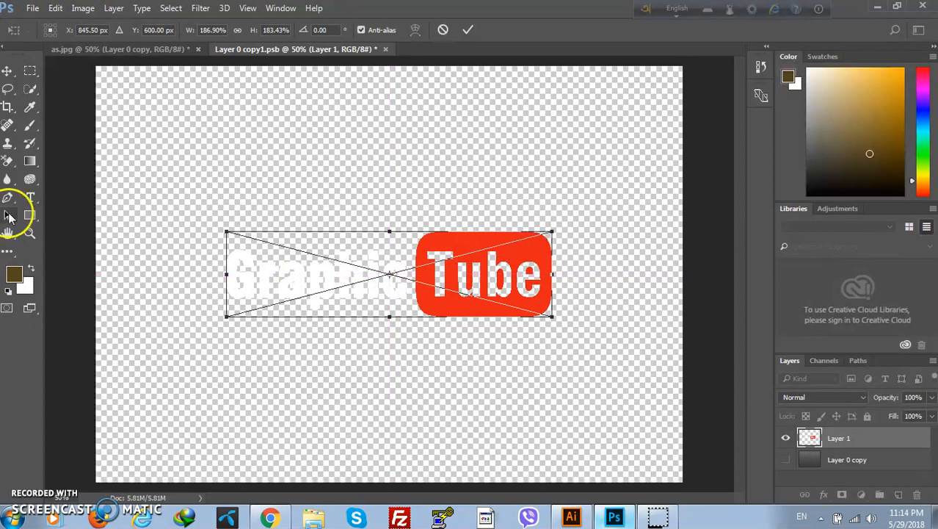
pyautogui.click(375, 208)
pyautogui.click(386, 49)
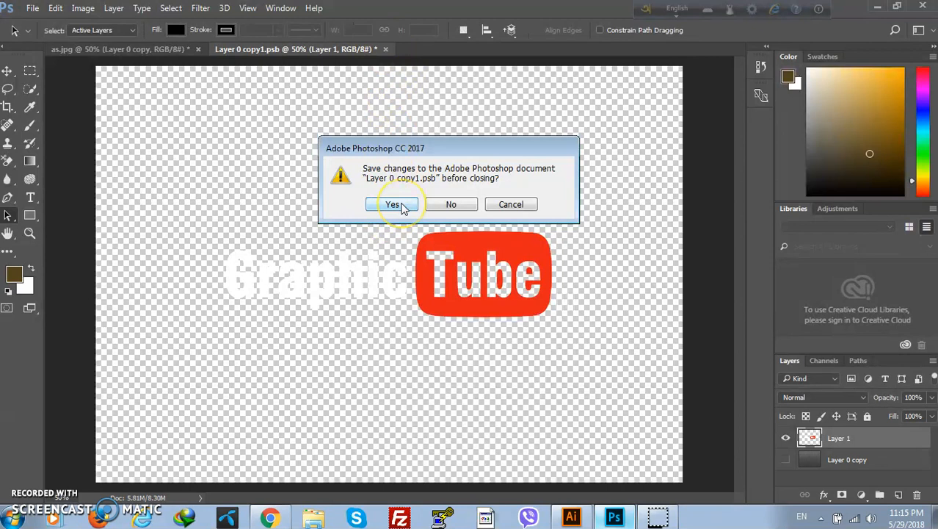
pyautogui.click(394, 204)
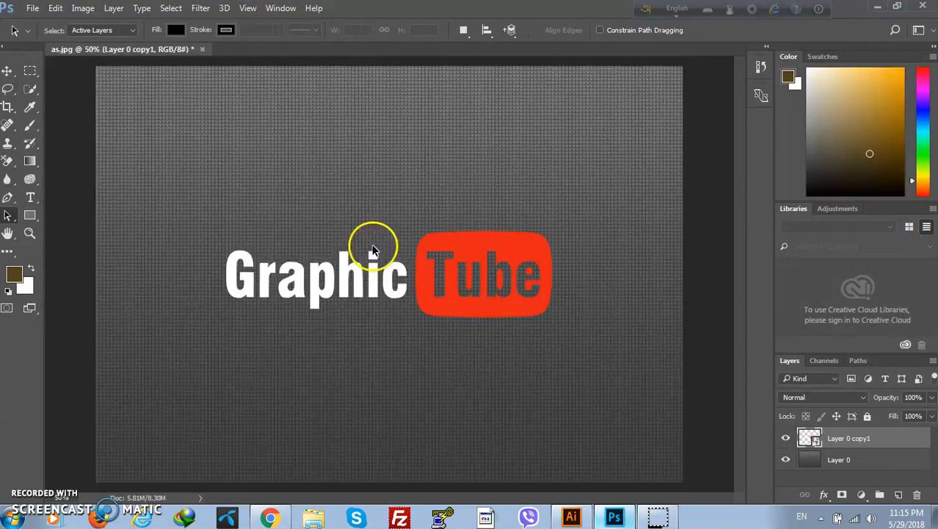
# Add a Drop Shadow layer style to the logo's smart object layer, keeping the logo in view beside the dialog.
pyautogui.click(883, 444)
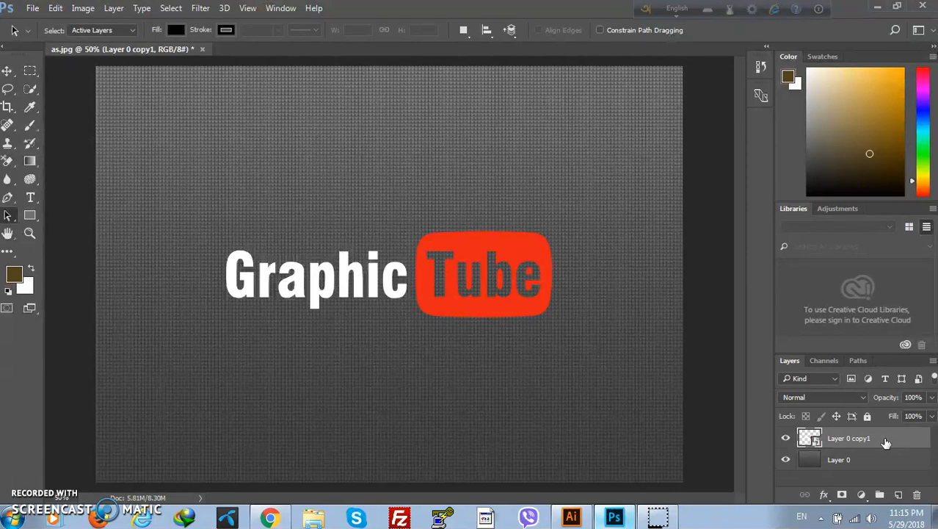
pyautogui.click(904, 438)
pyautogui.doubleClick(904, 438)
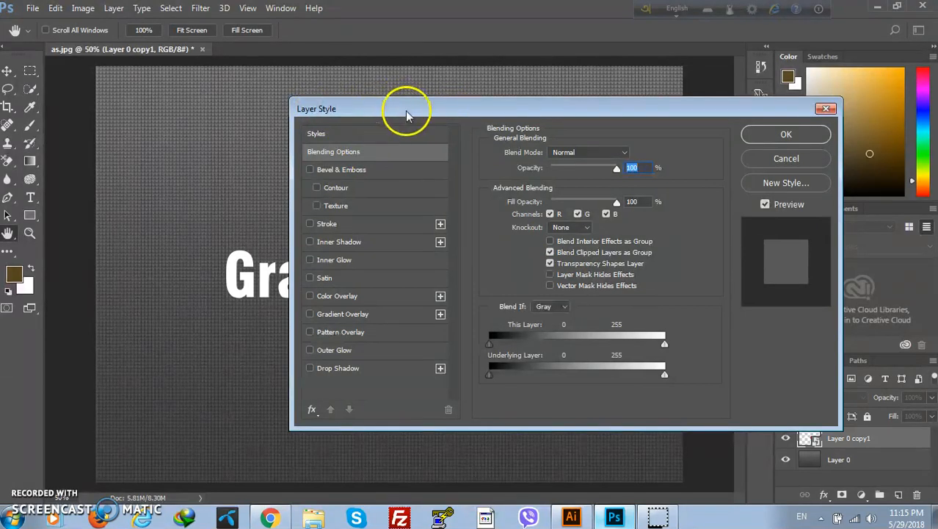
pyautogui.moveTo(448, 112); pyautogui.dragTo(550, 110)
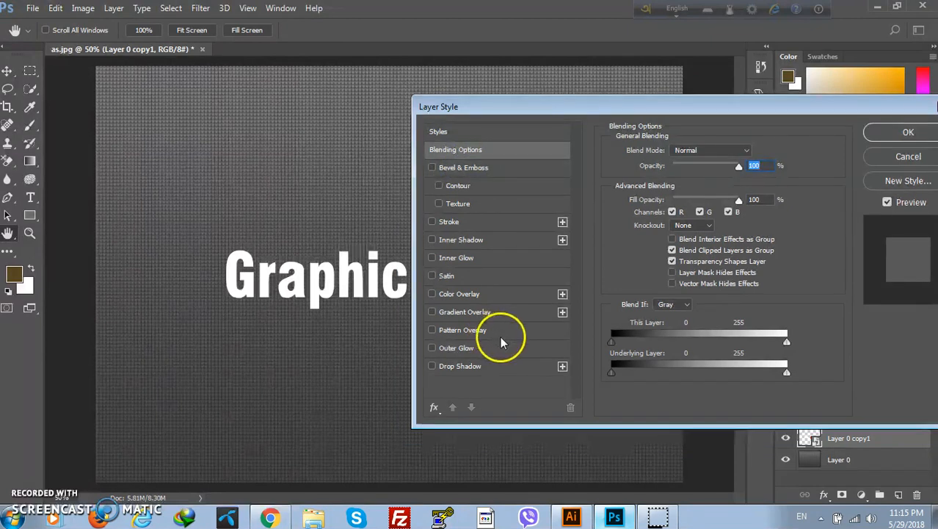
pyautogui.click(433, 368)
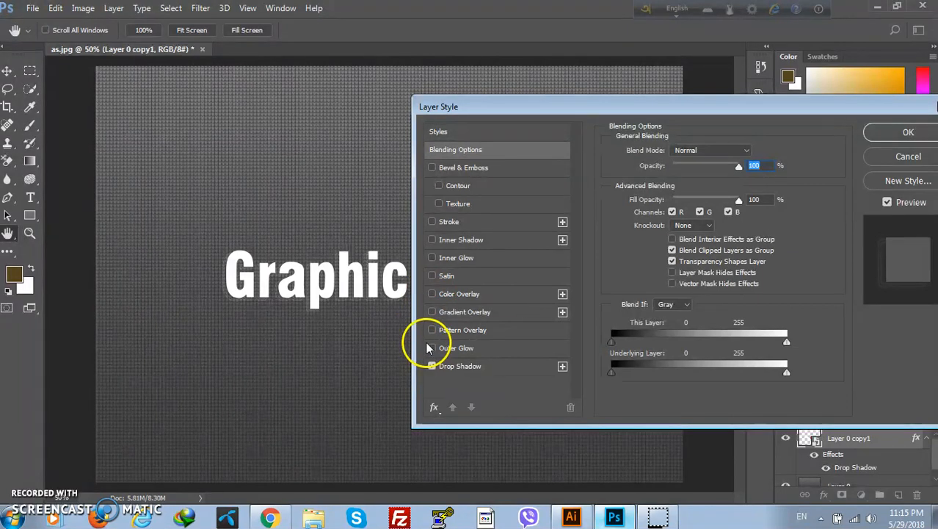
pyautogui.moveTo(528, 106); pyautogui.dragTo(692, 125)
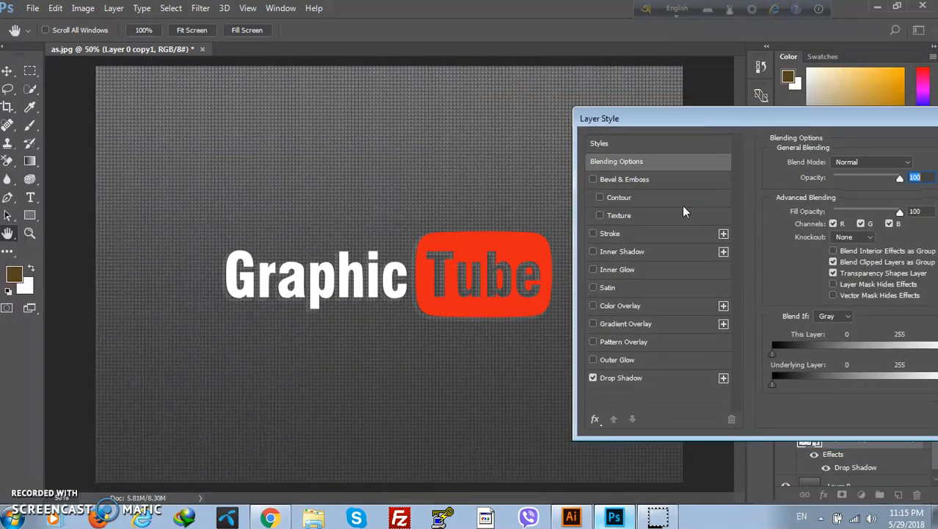
# Enable Bevel & Emboss on the logo layer and bring its settings into view.
pyautogui.click(592, 178)
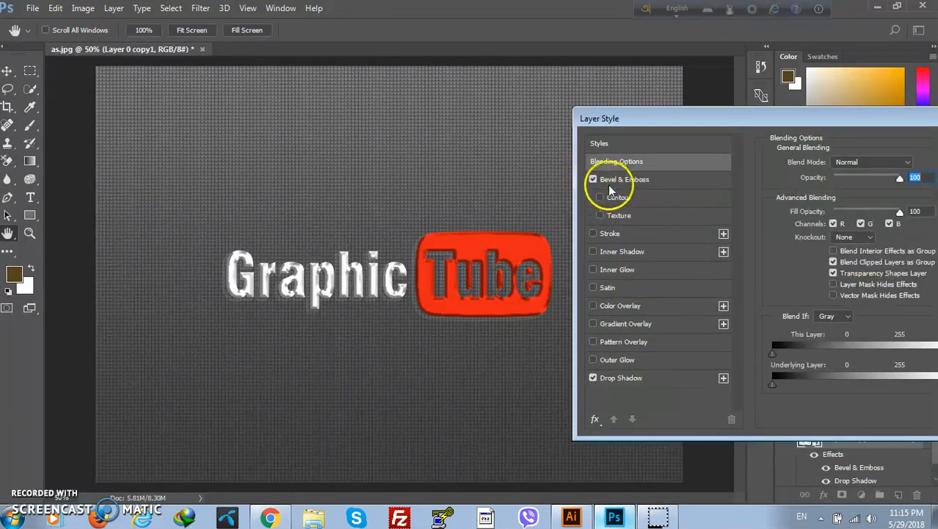
pyautogui.click(671, 180)
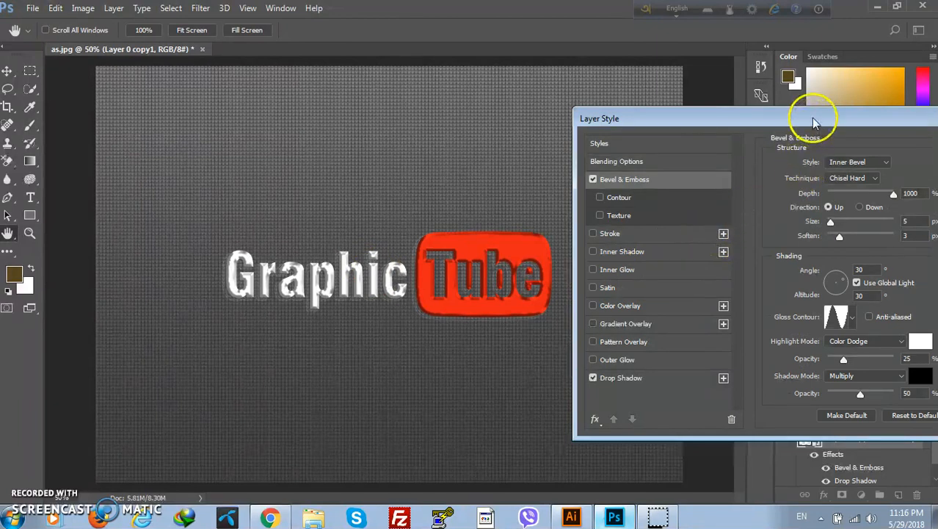
pyautogui.moveTo(808, 116); pyautogui.dragTo(771, 95)
pyautogui.moveTo(713, 97); pyautogui.dragTo(702, 97)
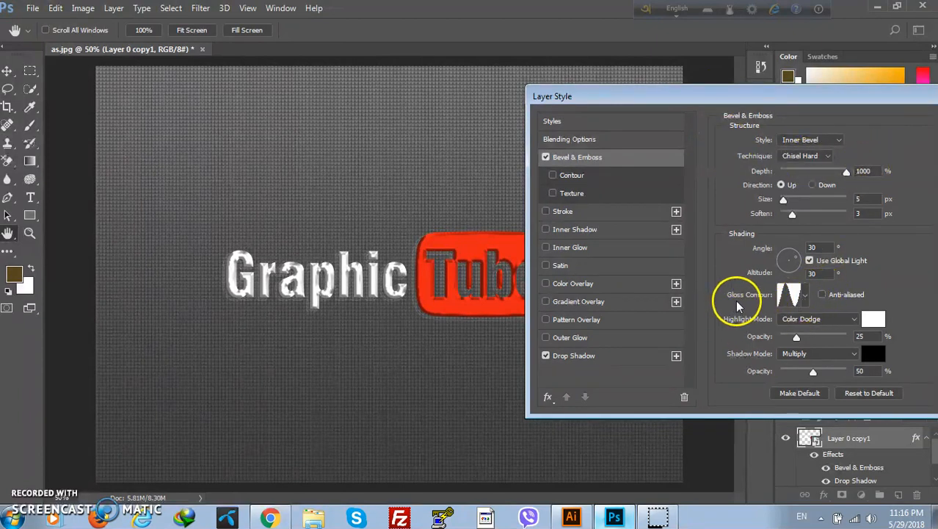
# Try out the preset gloss contours on the logo's bevel one after another, ending with Half Round.
pyautogui.click(805, 294)
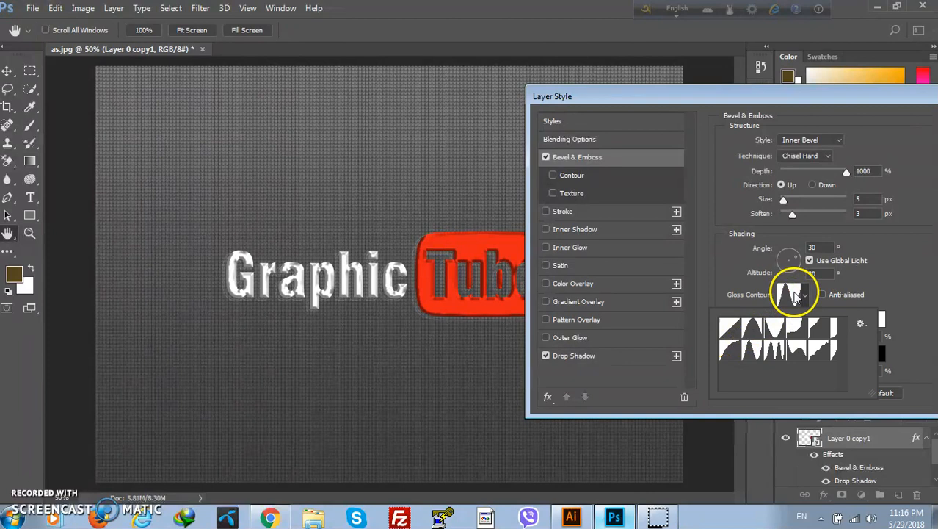
pyautogui.click(730, 332)
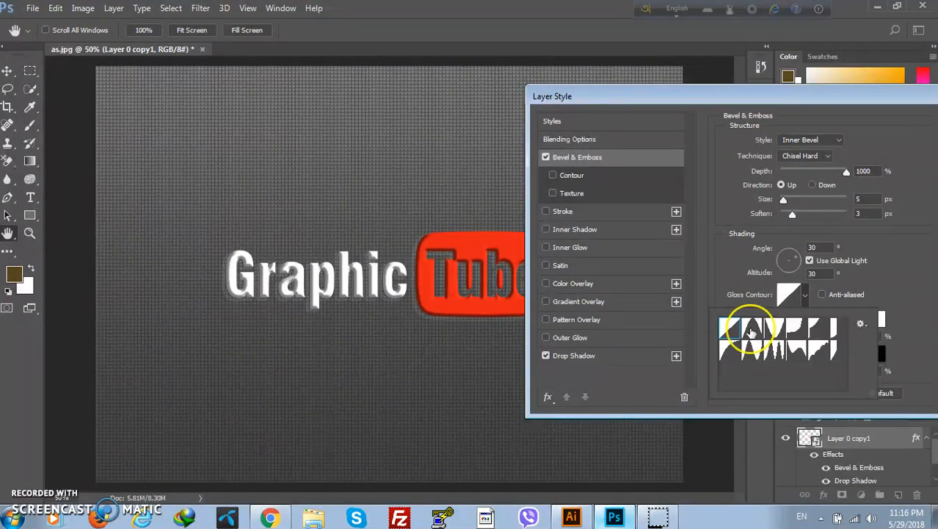
pyautogui.click(750, 330)
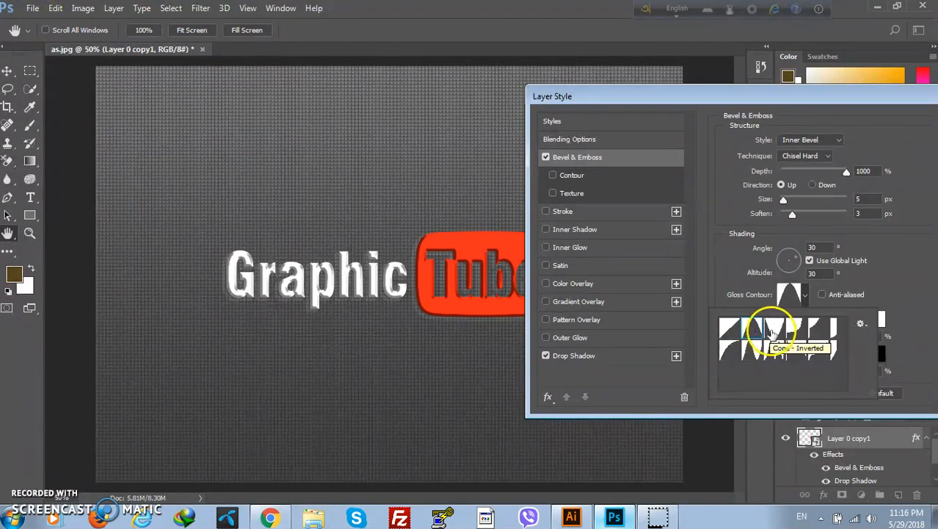
pyautogui.click(774, 331)
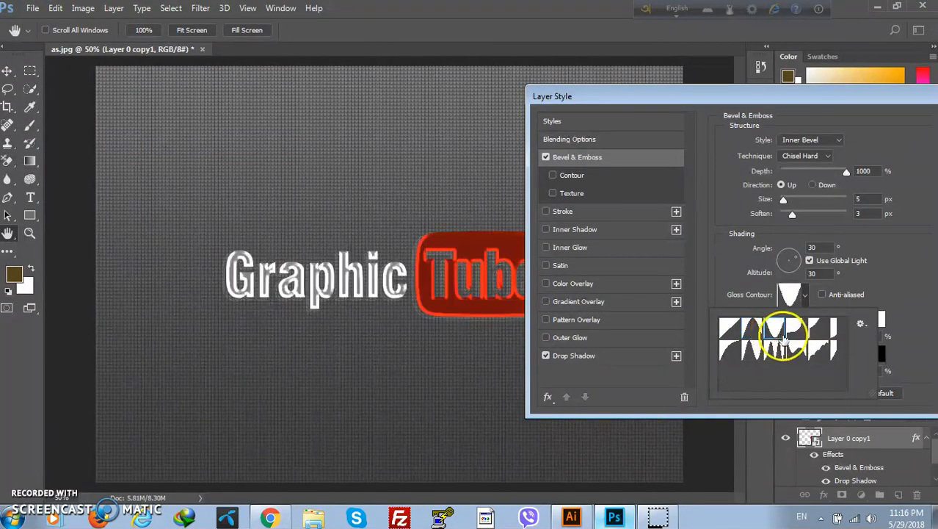
pyautogui.click(797, 330)
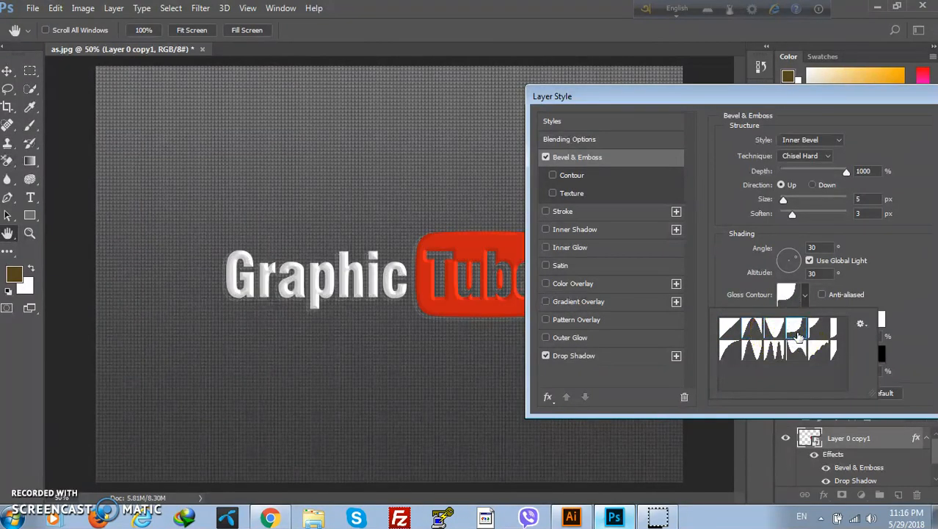
pyautogui.click(819, 331)
pyautogui.click(828, 327)
pyautogui.click(828, 340)
pyautogui.click(831, 356)
pyautogui.click(819, 352)
pyautogui.click(798, 353)
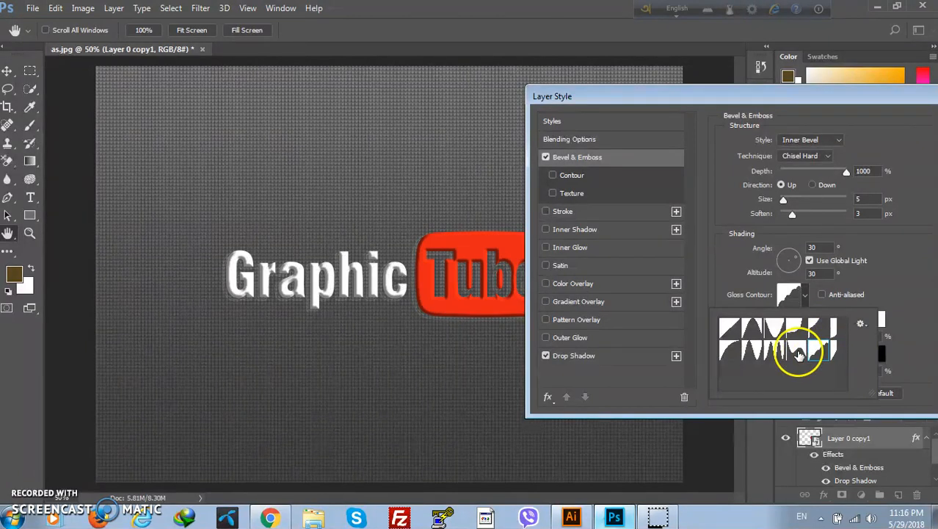
pyautogui.click(776, 352)
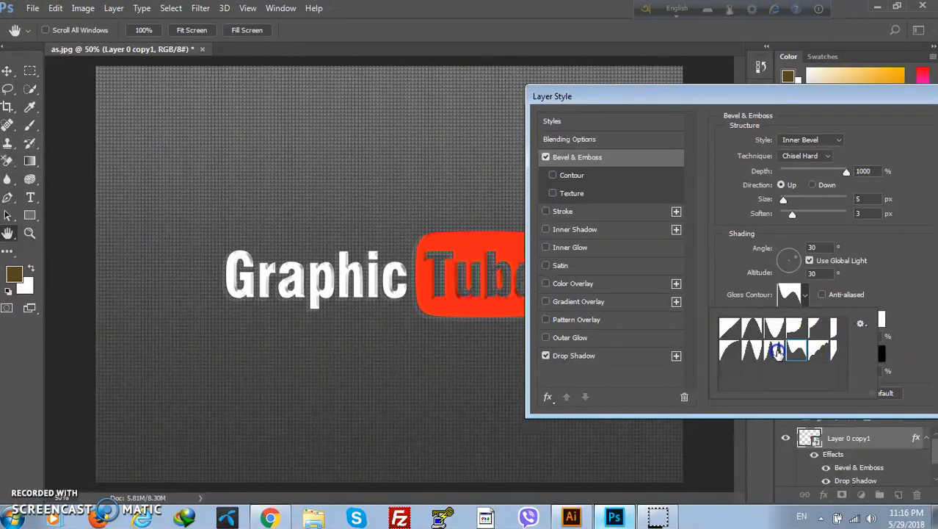
pyautogui.click(762, 354)
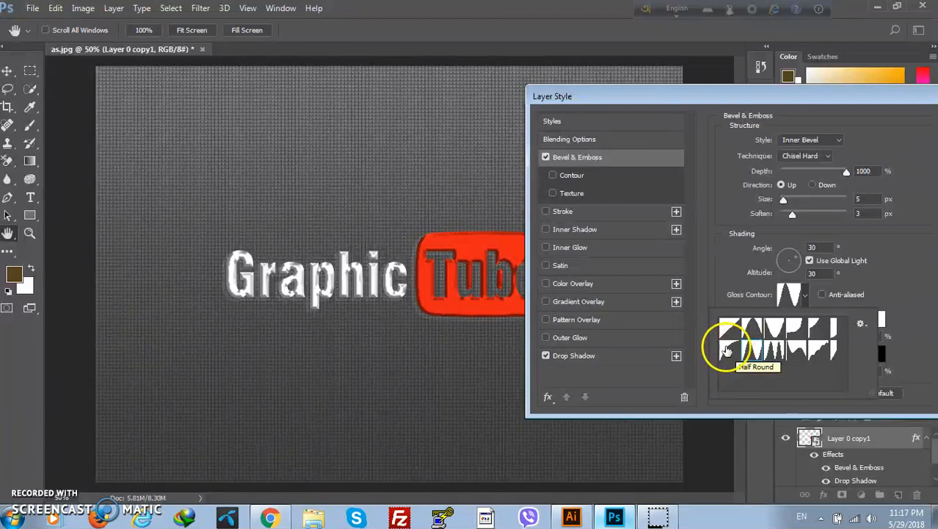
pyautogui.click(729, 352)
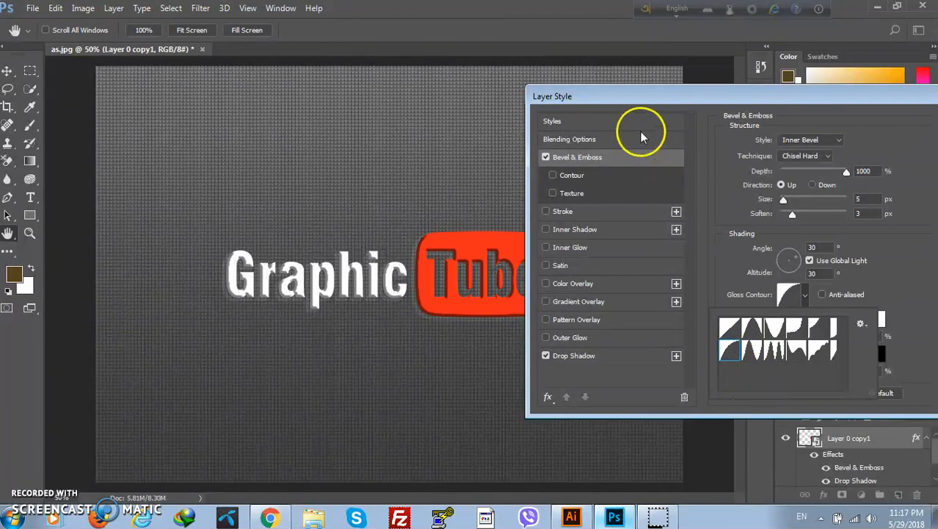
# Set the bevel's gloss contour to the straight diagonal preset, with the whole logo in view.
pyautogui.moveTo(638, 95); pyautogui.dragTo(684, 83)
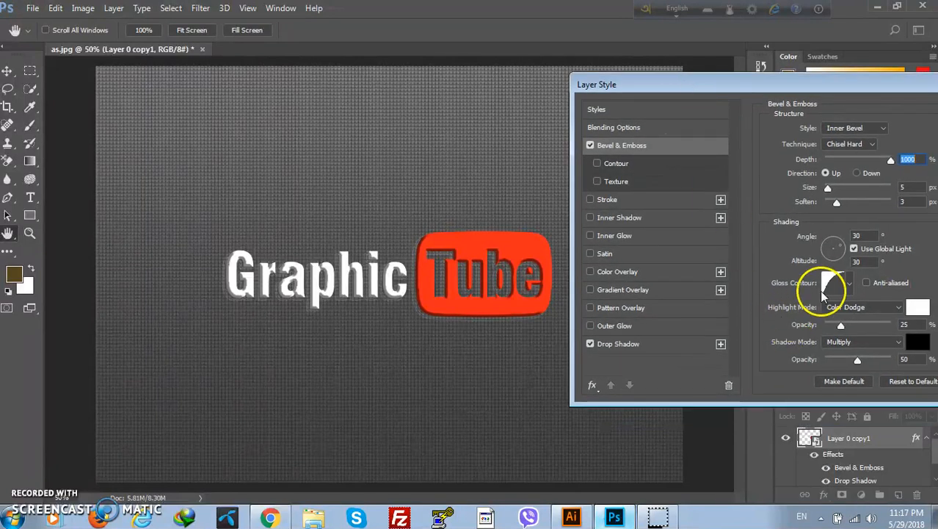
pyautogui.click(849, 283)
pyautogui.click(771, 316)
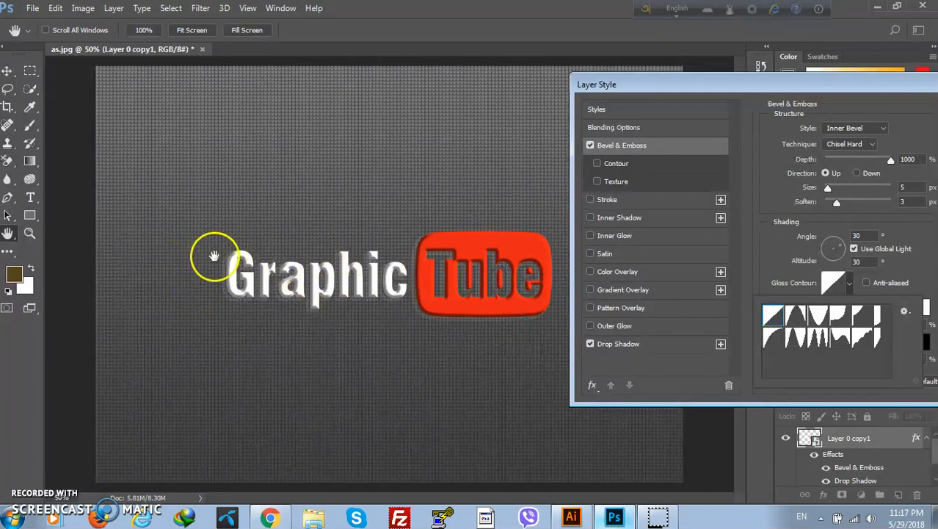
# Test larger bevel sizes, return Size to 5 px, and set Soften to 9 px.
pyautogui.moveTo(827, 188); pyautogui.dragTo(851, 193)
pyautogui.moveTo(886, 195); pyautogui.dragTo(831, 205)
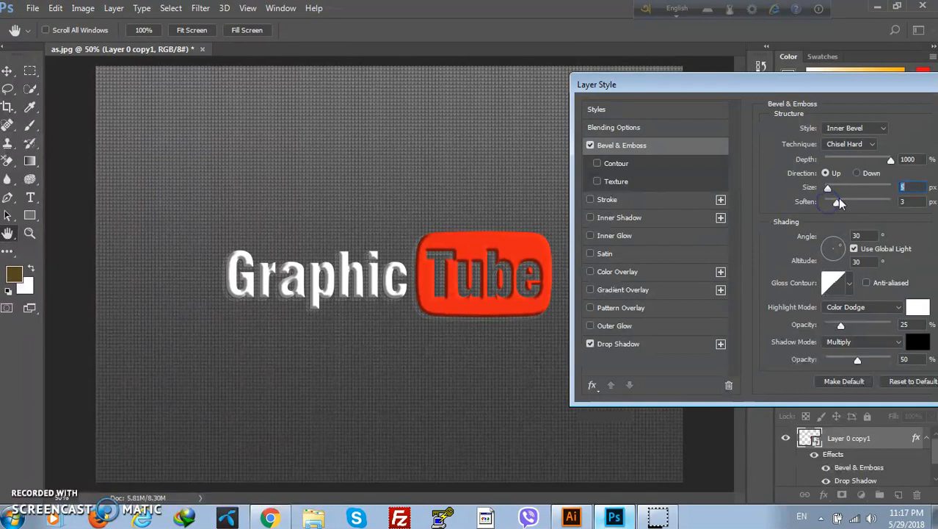
pyautogui.moveTo(836, 203); pyautogui.dragTo(870, 206)
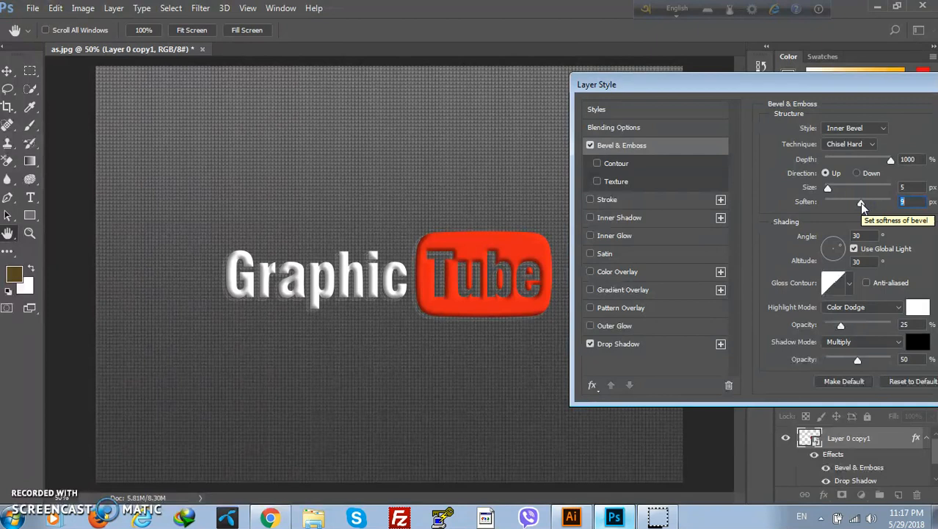
pyautogui.click(855, 218)
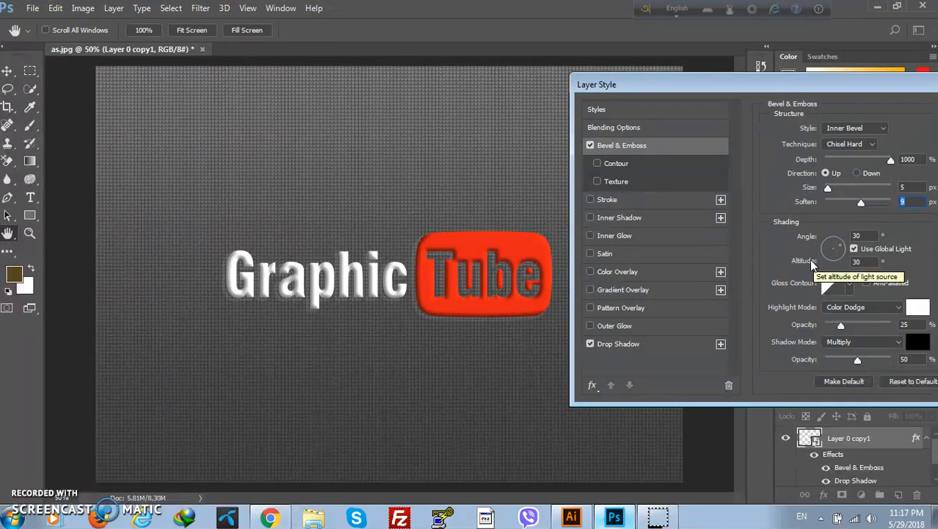
# Enable the Outer Glow effect on the logo layer.
pyautogui.click(591, 325)
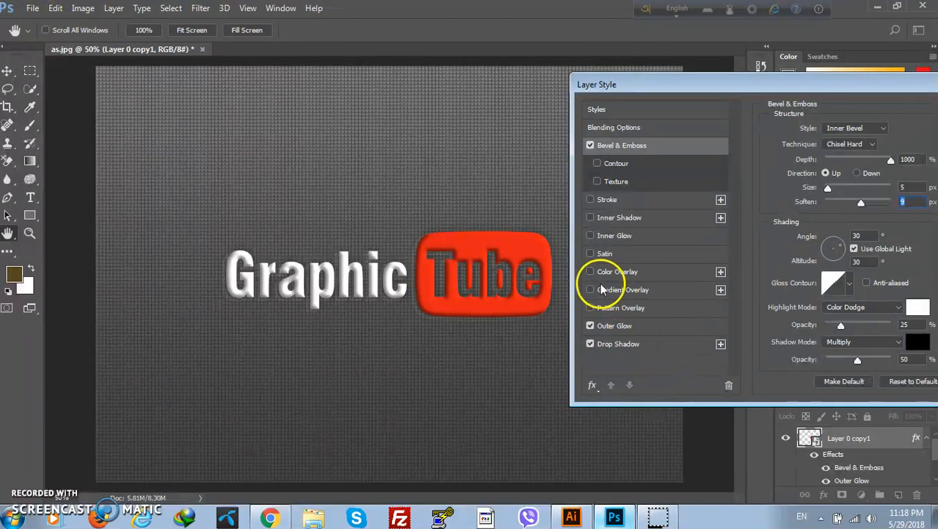
# Toggle Inner Glow on and off for the logo layer, and try the Outer Bevel style on its bevel.
pyautogui.click(591, 237)
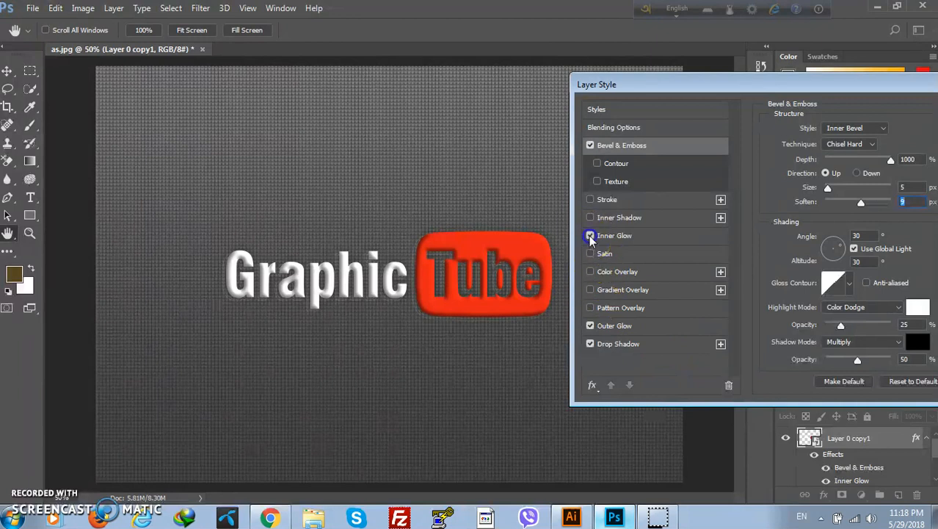
pyautogui.click(590, 235)
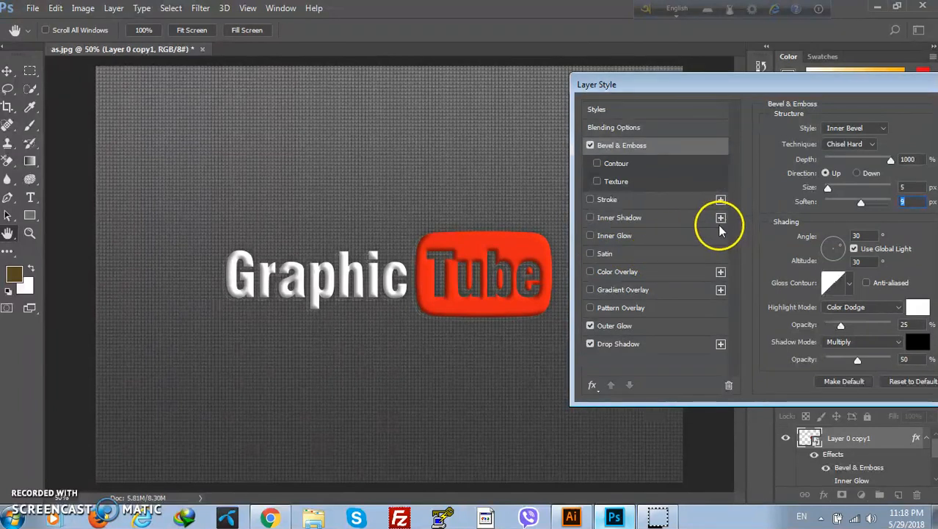
pyautogui.moveTo(749, 84); pyautogui.dragTo(686, 86)
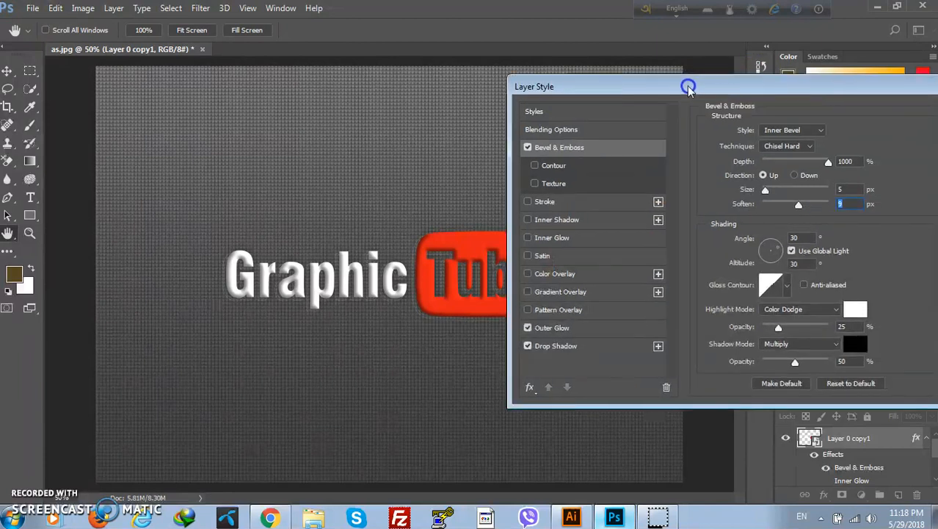
pyautogui.click(820, 131)
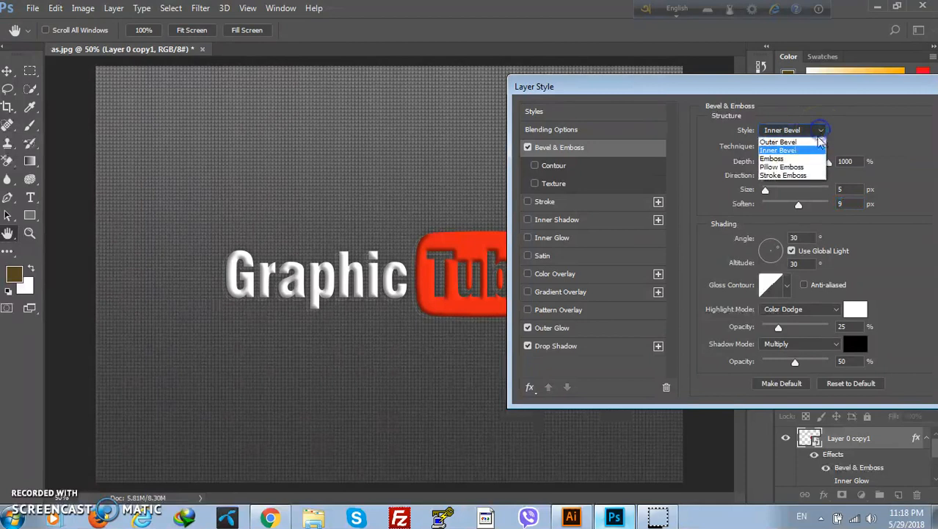
pyautogui.click(802, 142)
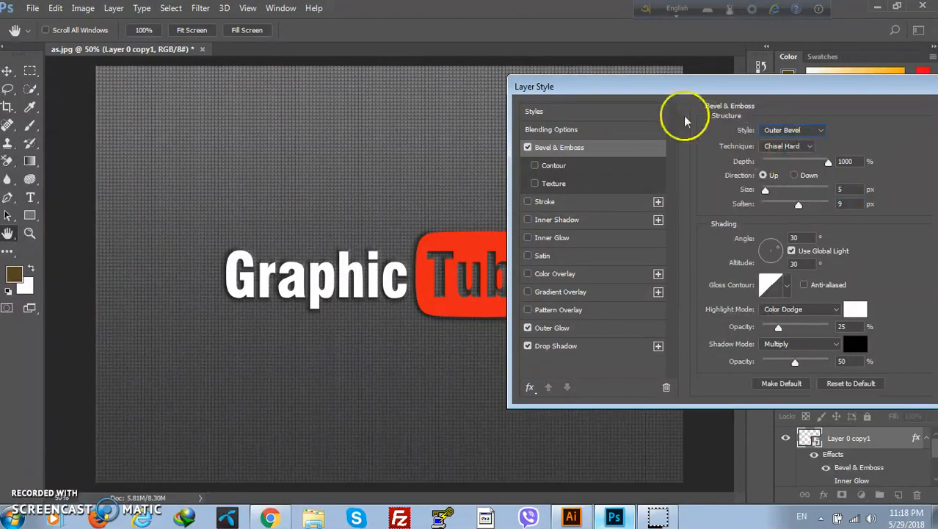
pyautogui.moveTo(641, 93); pyautogui.dragTo(741, 90)
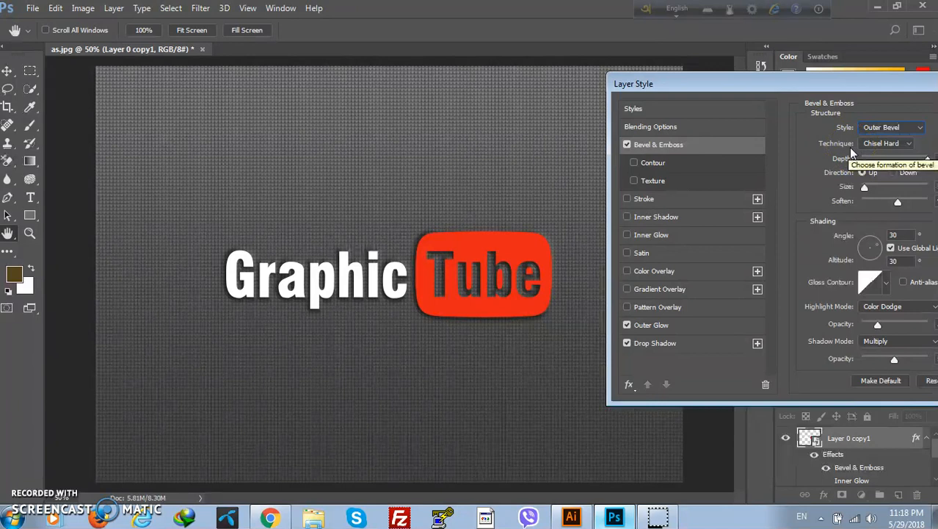
# Test the Smooth and Chisel Soft techniques on the logo's bevel, and return the technique to Chisel Hard.
pyautogui.click(887, 144)
pyautogui.click(881, 156)
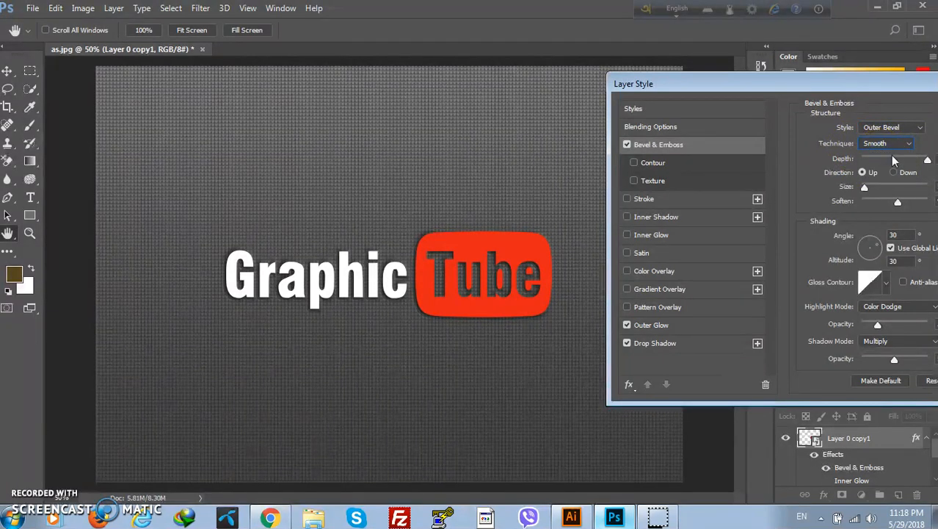
pyautogui.click(892, 144)
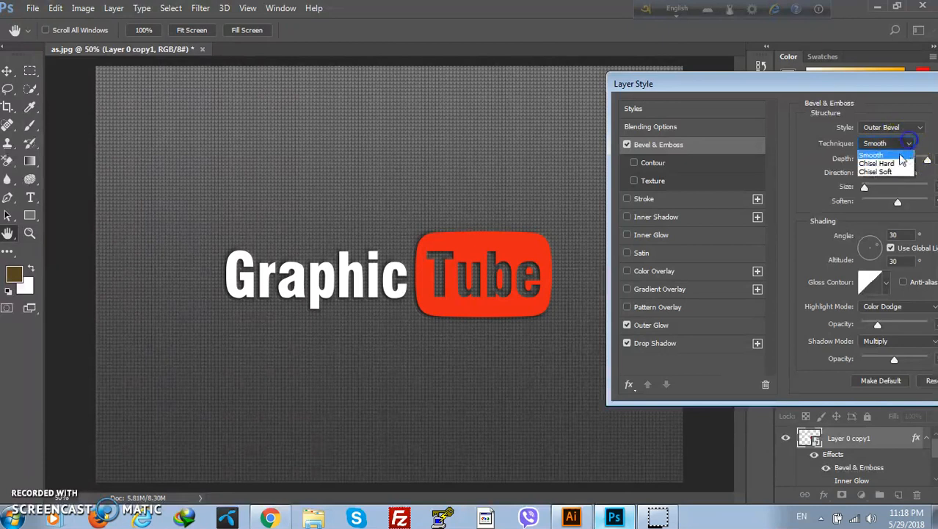
pyautogui.click(882, 173)
pyautogui.click(890, 143)
pyautogui.click(885, 165)
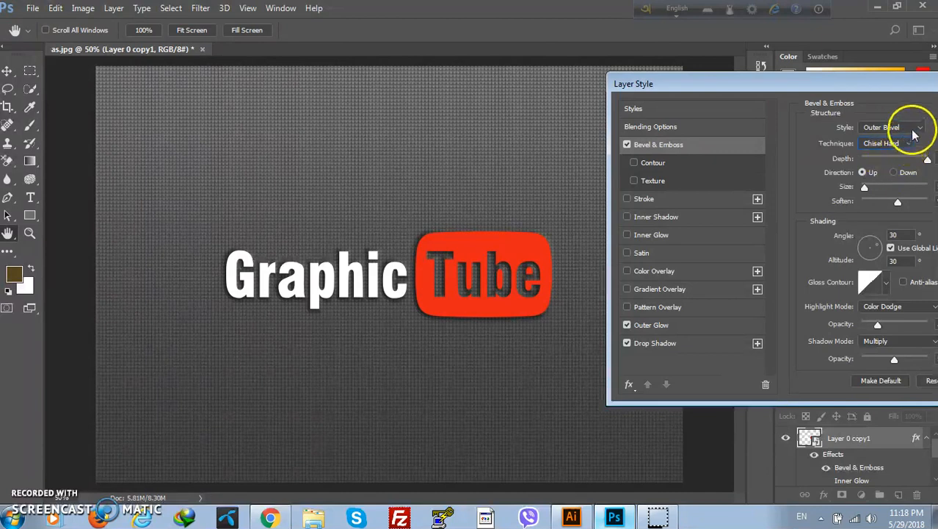
# Compare the Emboss, Inner Bevel, Pillow Emboss, Outer Bevel and Stroke Emboss styles on the logo's bevel, ending with Pillow Emboss.
pyautogui.click(910, 127)
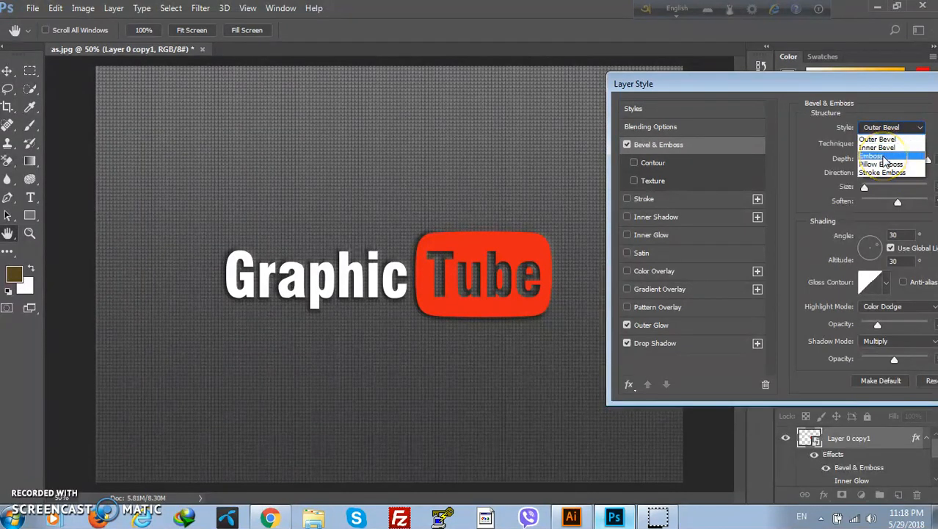
pyautogui.click(884, 156)
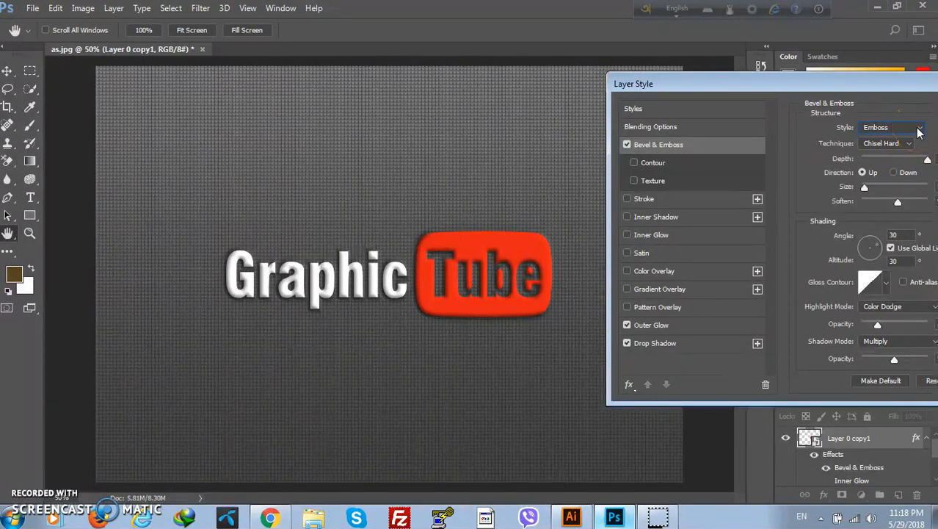
pyautogui.click(908, 130)
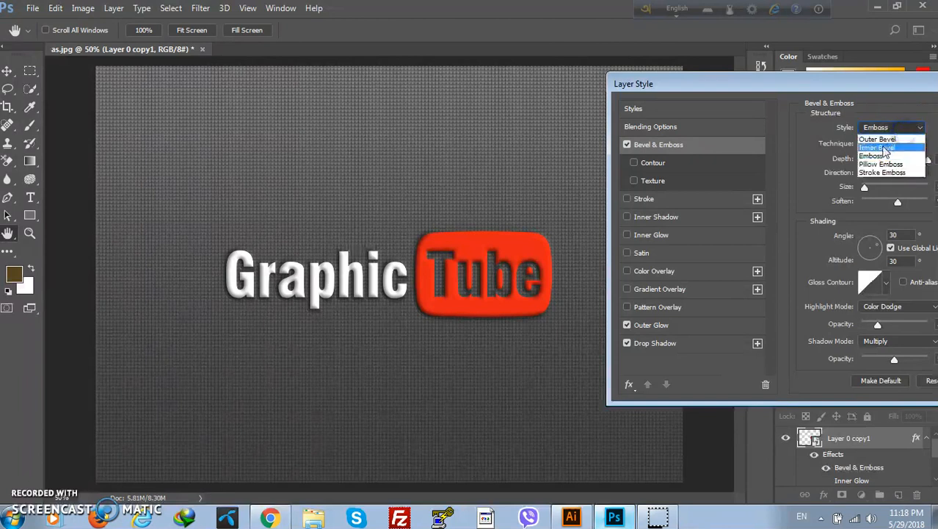
pyautogui.click(885, 149)
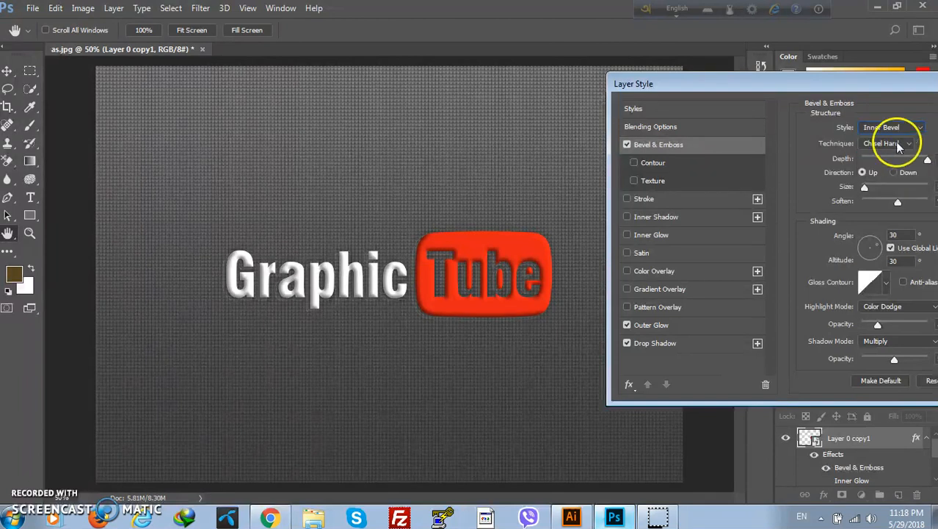
pyautogui.click(918, 129)
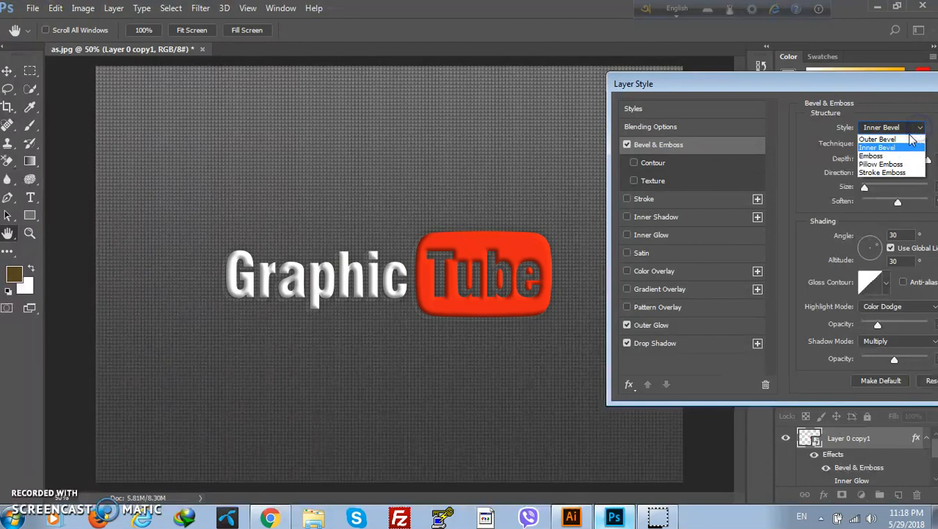
pyautogui.click(885, 163)
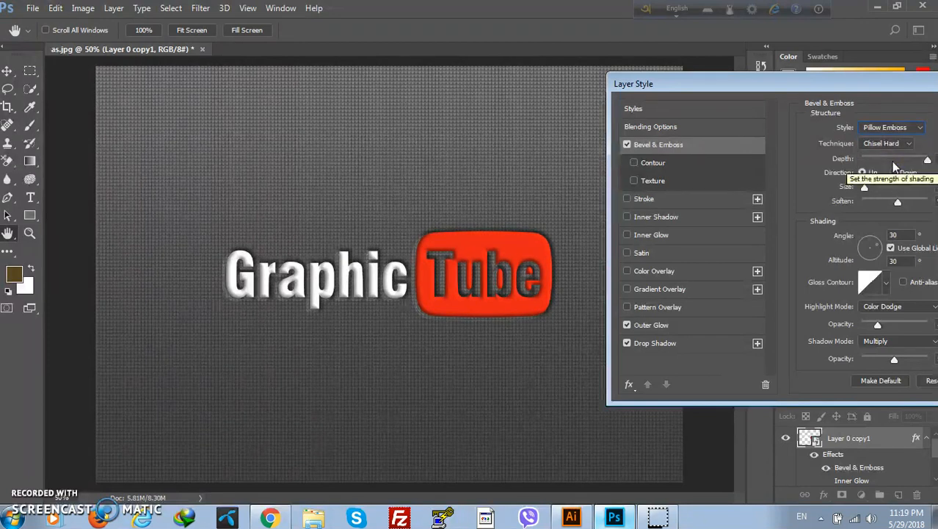
pyautogui.click(919, 127)
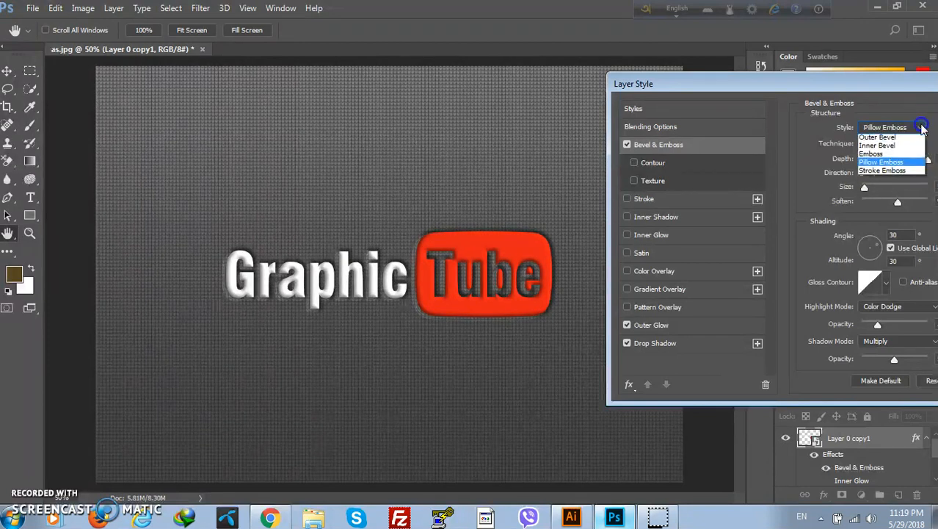
pyautogui.click(881, 139)
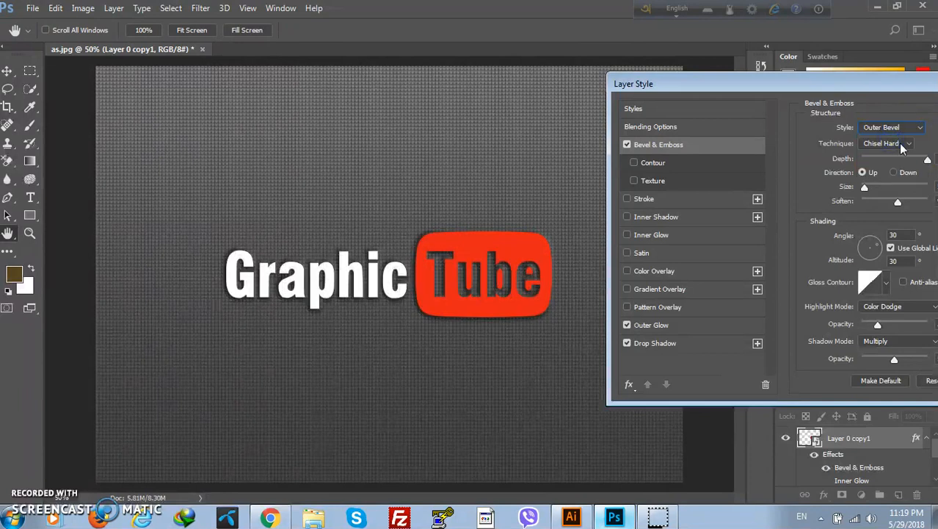
pyautogui.click(917, 127)
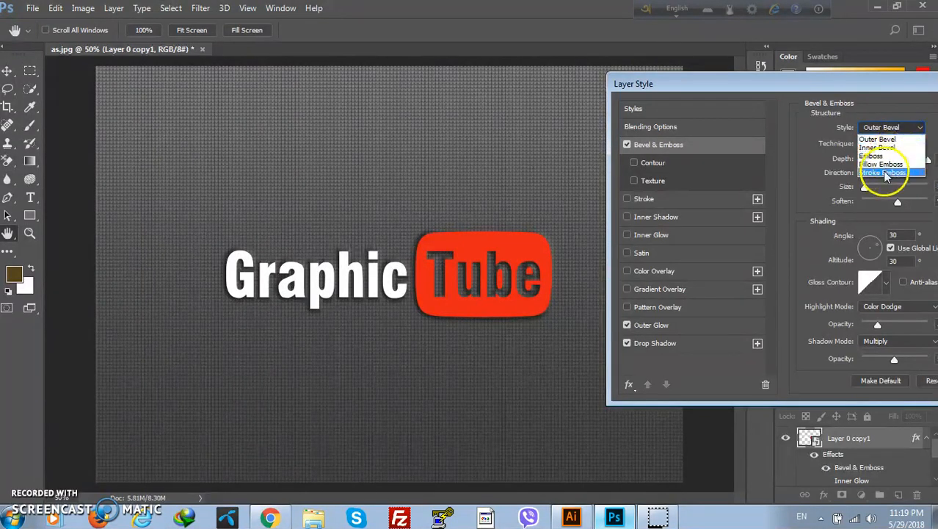
pyautogui.click(886, 172)
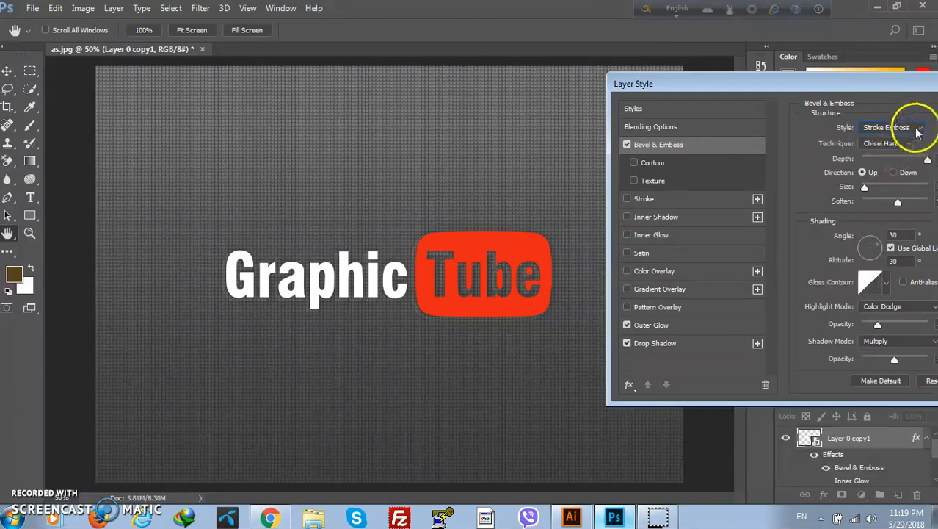
pyautogui.click(916, 130)
pyautogui.click(880, 164)
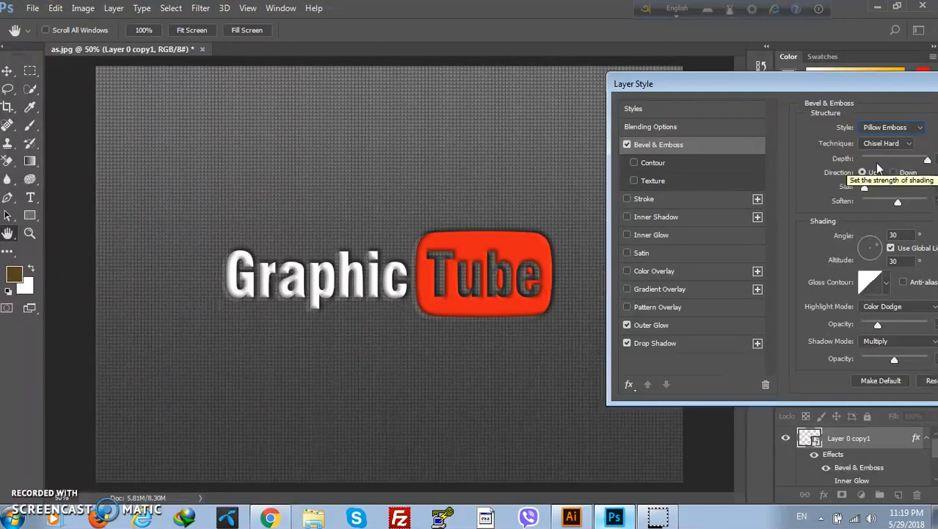
# Set the logo's bevel style to Emboss and apply the layer style settings.
pyautogui.click(920, 128)
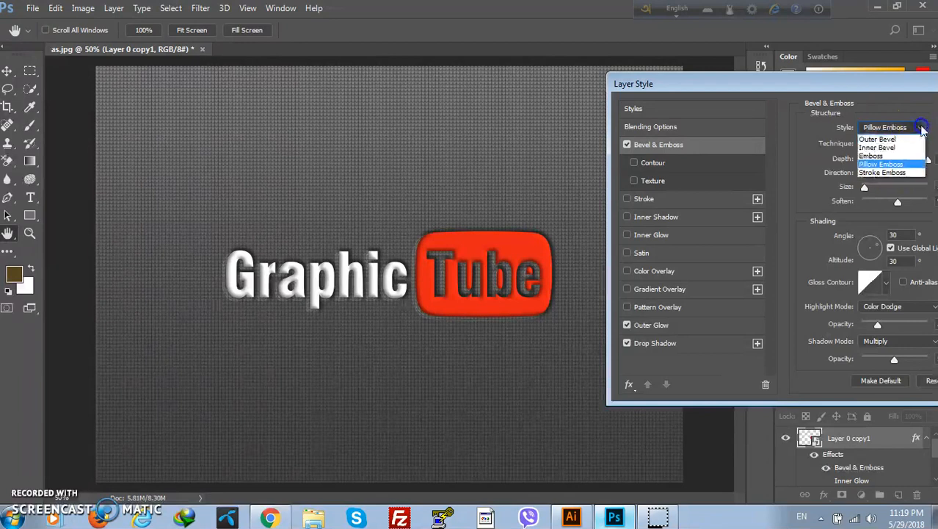
pyautogui.click(879, 155)
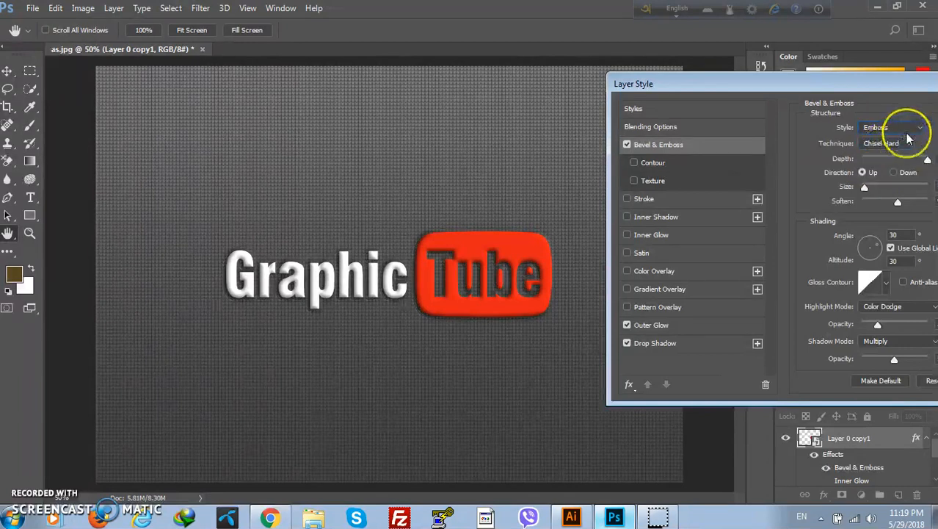
pyautogui.click(909, 133)
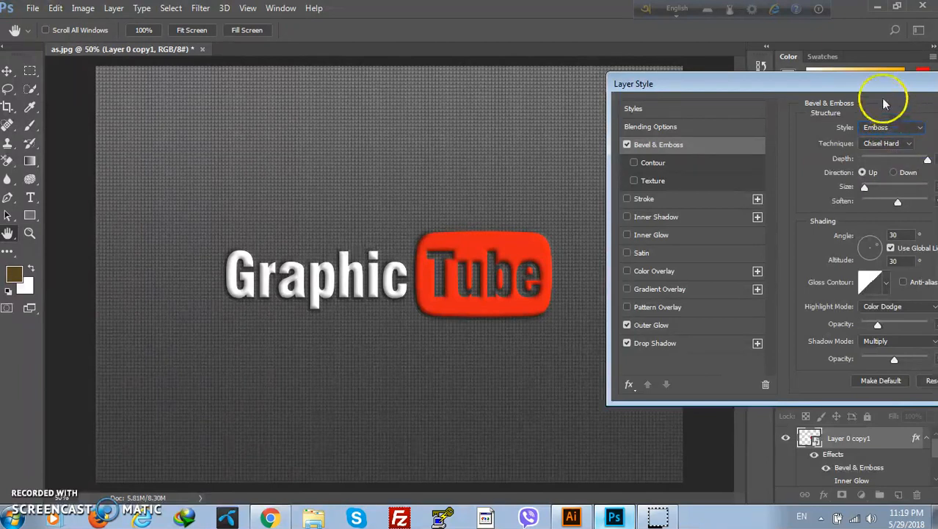
pyautogui.moveTo(858, 86); pyautogui.dragTo(724, 89)
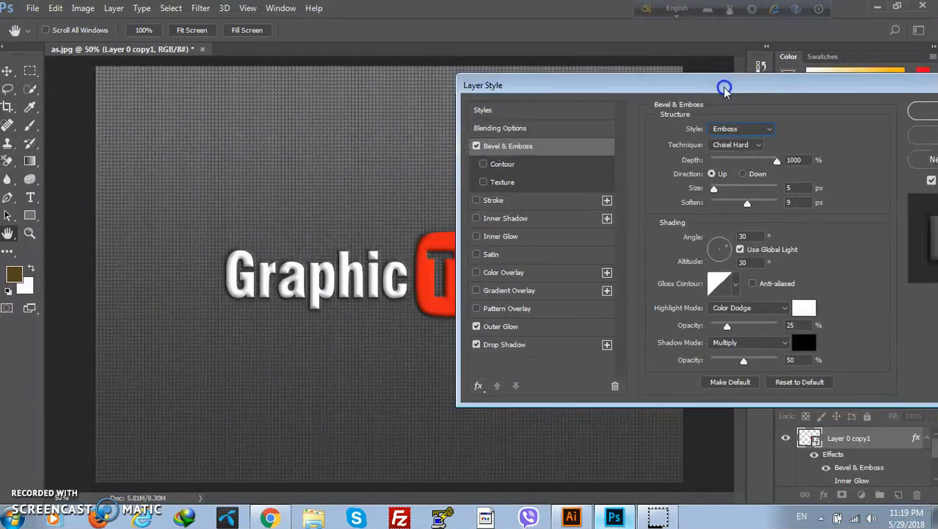
pyautogui.moveTo(800, 88); pyautogui.dragTo(702, 86)
pyautogui.click(859, 108)
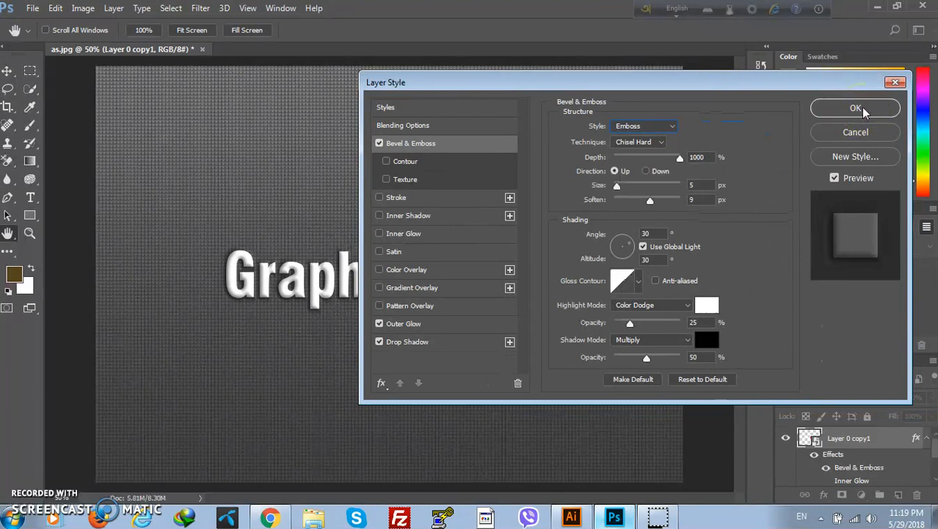
pyautogui.click(859, 110)
pyautogui.click(687, 272)
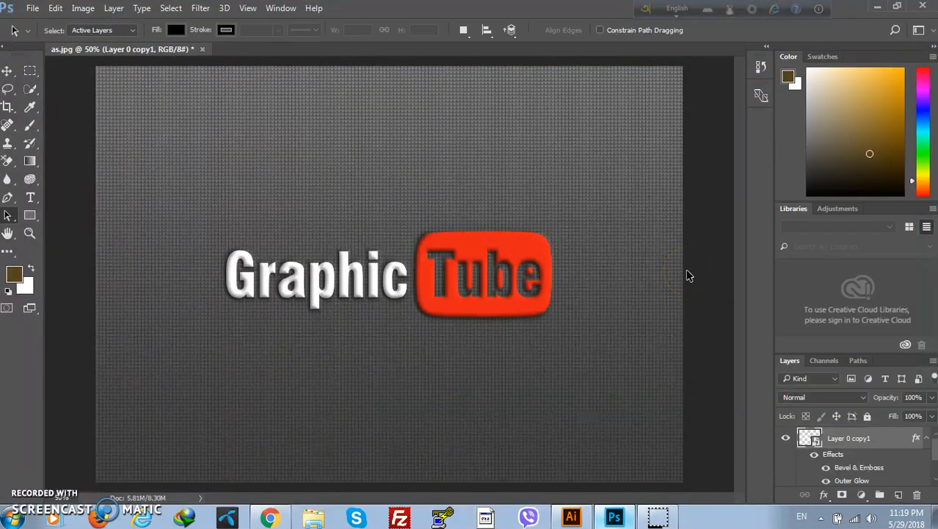
pyautogui.click(660, 320)
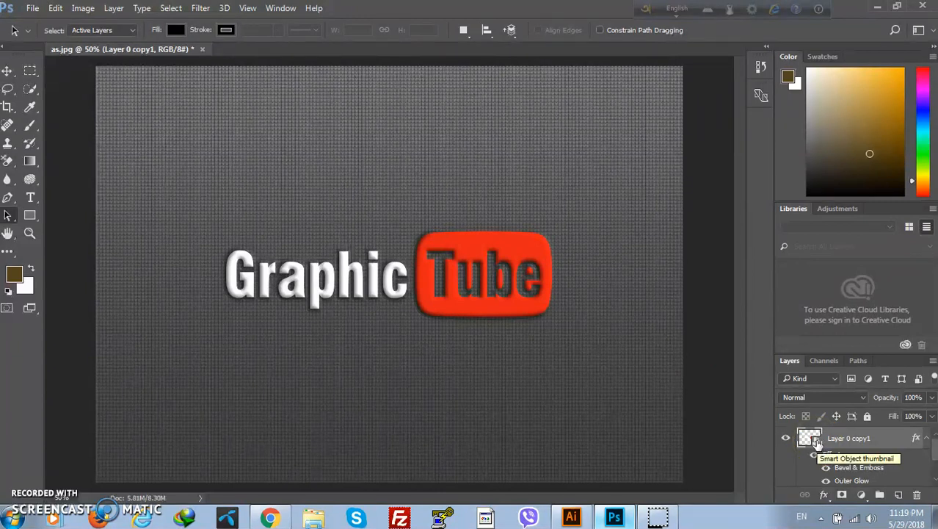
# Close the mockup document, saving it as the Photoshop file "as" in the Downloads folder with Maximize Compatibility on.
pyautogui.click(202, 48)
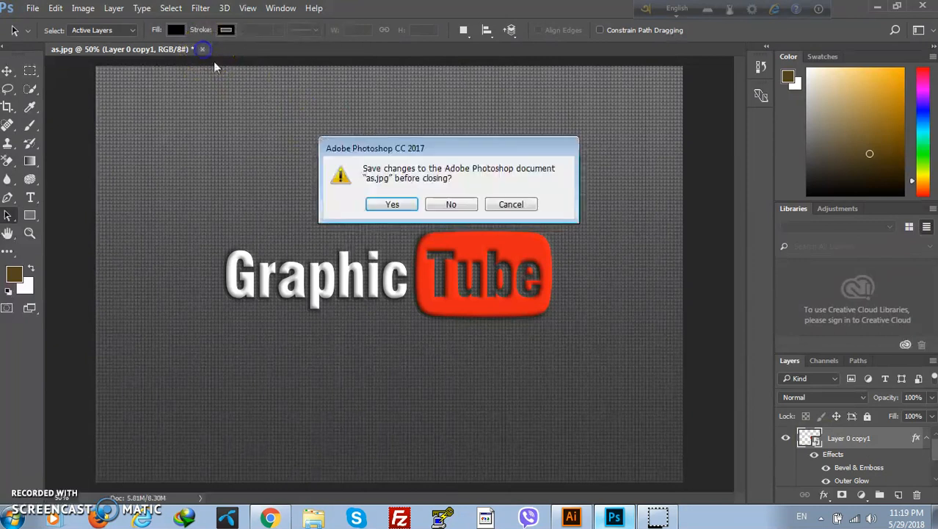
pyautogui.click(400, 208)
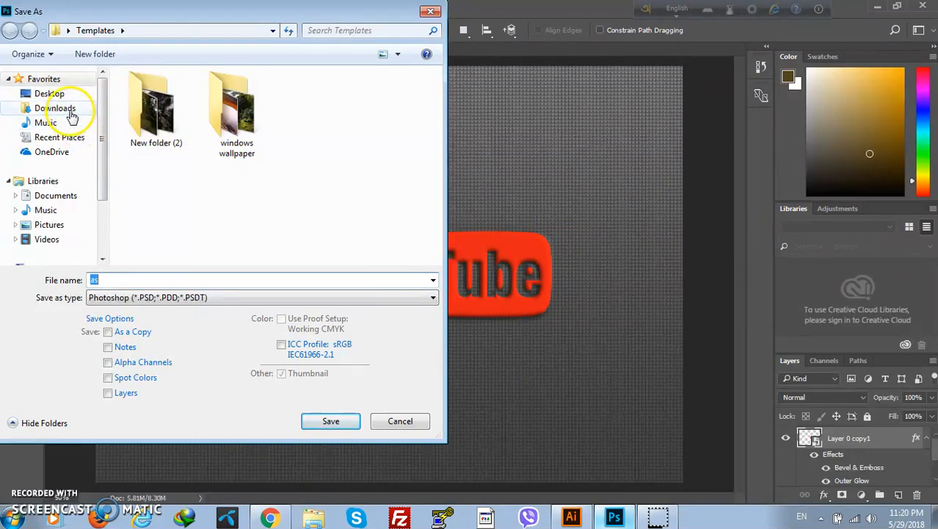
pyautogui.click(68, 108)
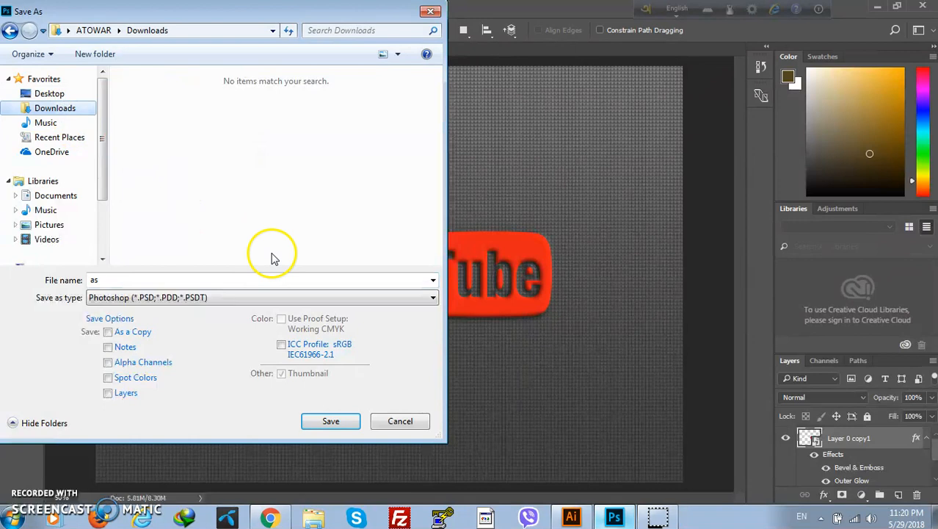
pyautogui.click(334, 423)
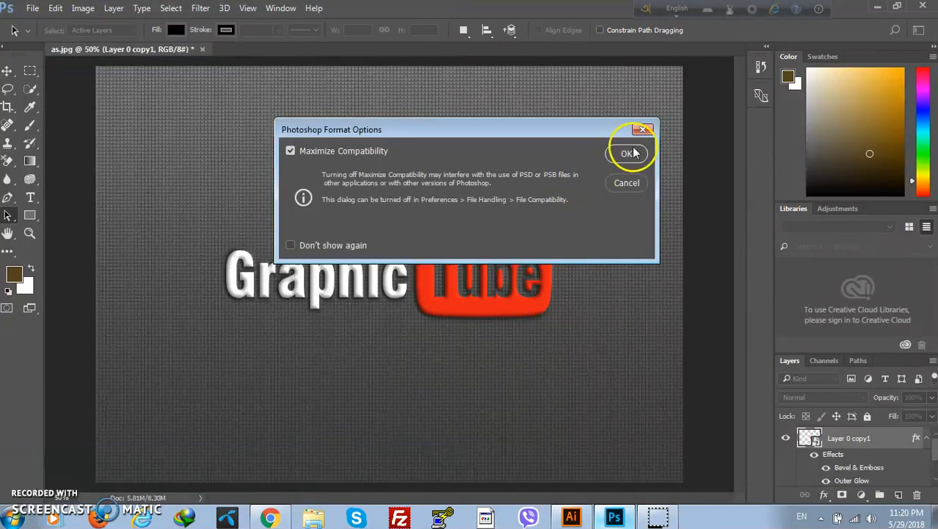
pyautogui.click(631, 151)
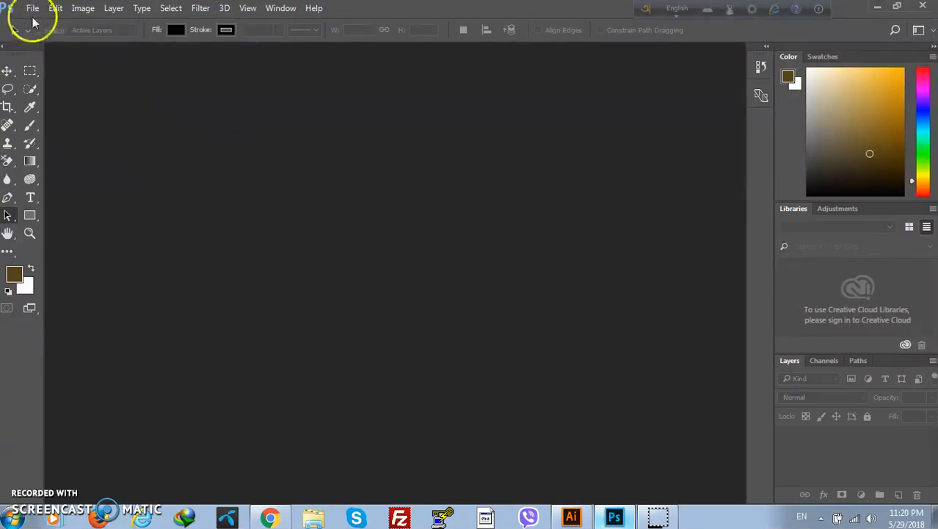
# Open the Photoshop file "as" from the Downloads folder and decline creating a library from the document.
pyautogui.click(32, 8)
pyautogui.click(55, 35)
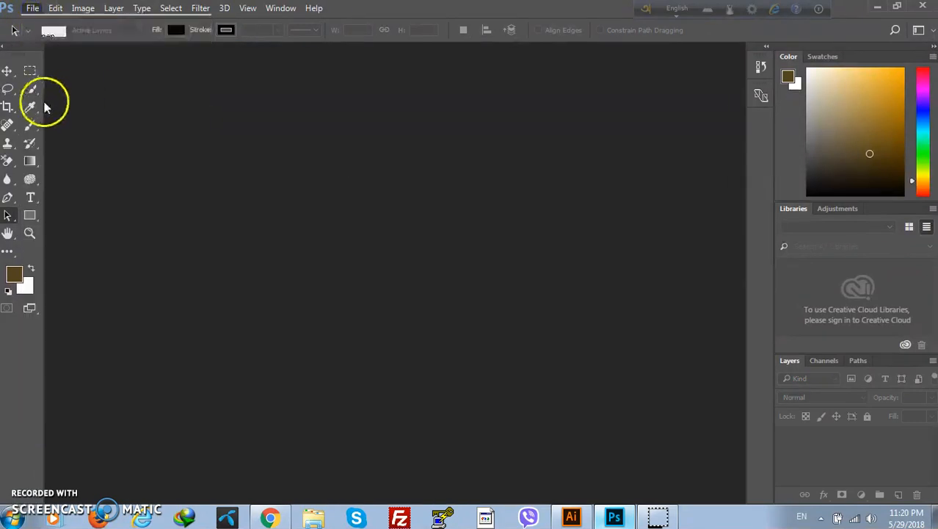
pyautogui.click(169, 117)
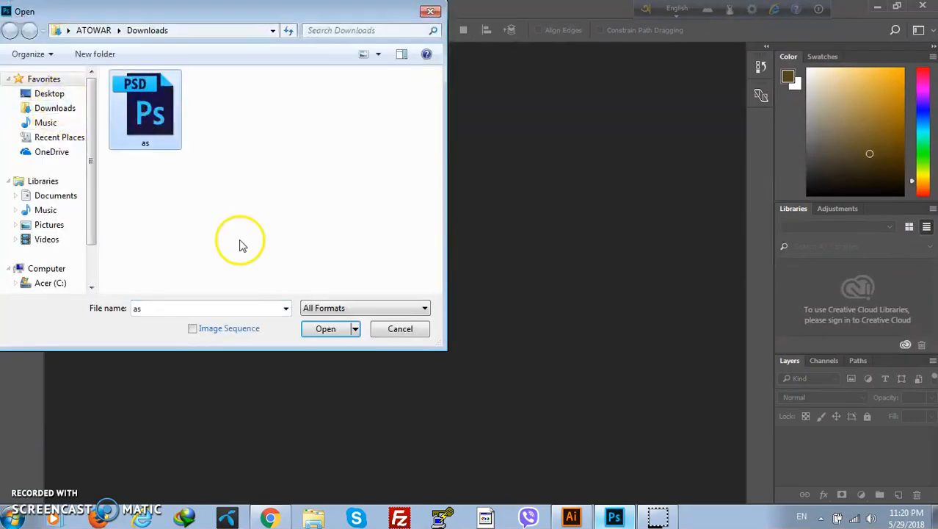
pyautogui.click(72, 114)
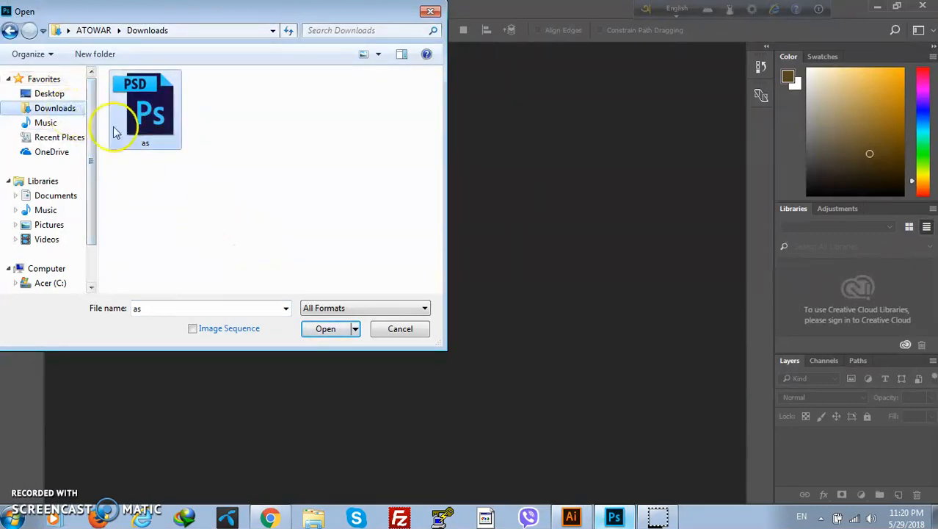
pyautogui.click(145, 110)
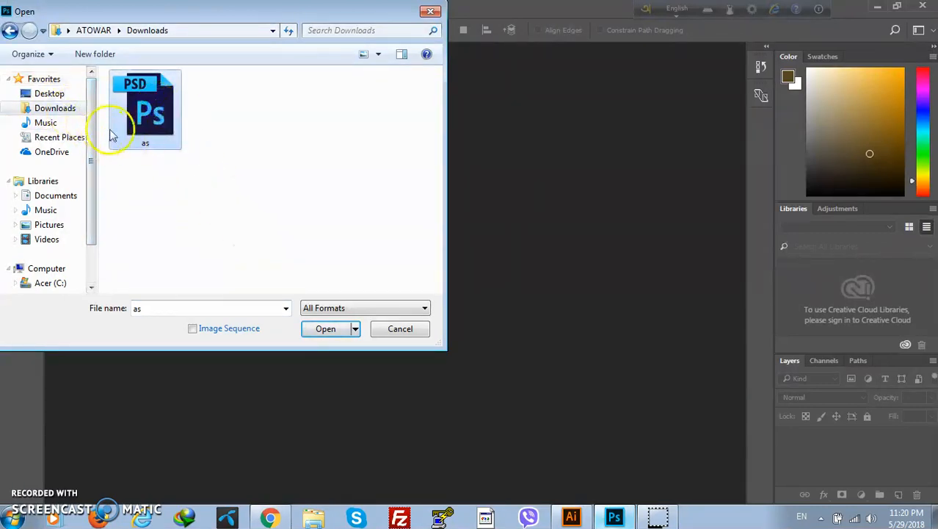
pyautogui.click(325, 328)
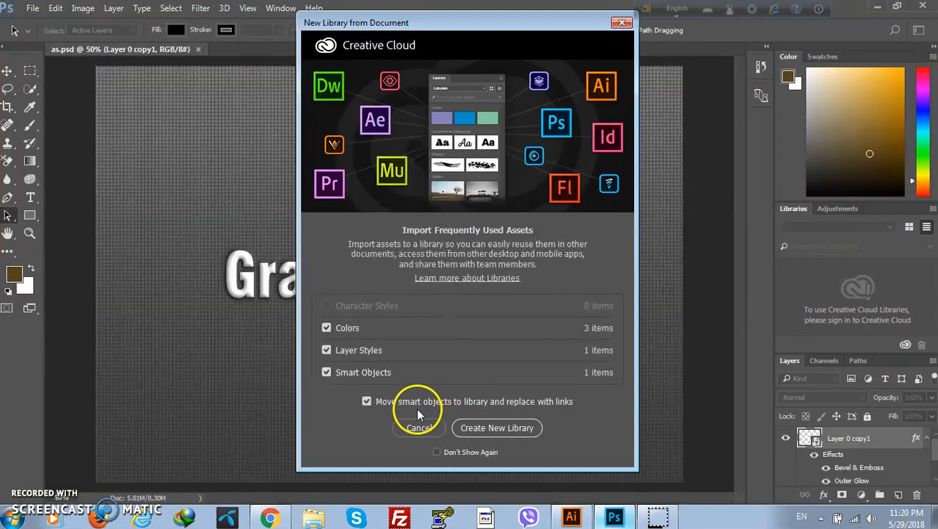
pyautogui.click(415, 427)
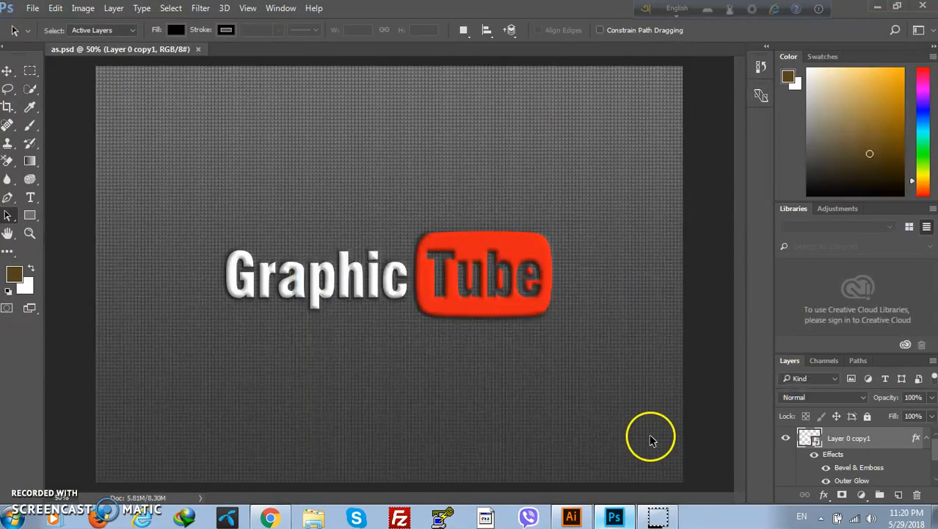
# Switch to Illustrator, ungroup the Graphic Tube logo and fill its red Tube shape with the blue swatch.
pyautogui.click(572, 516)
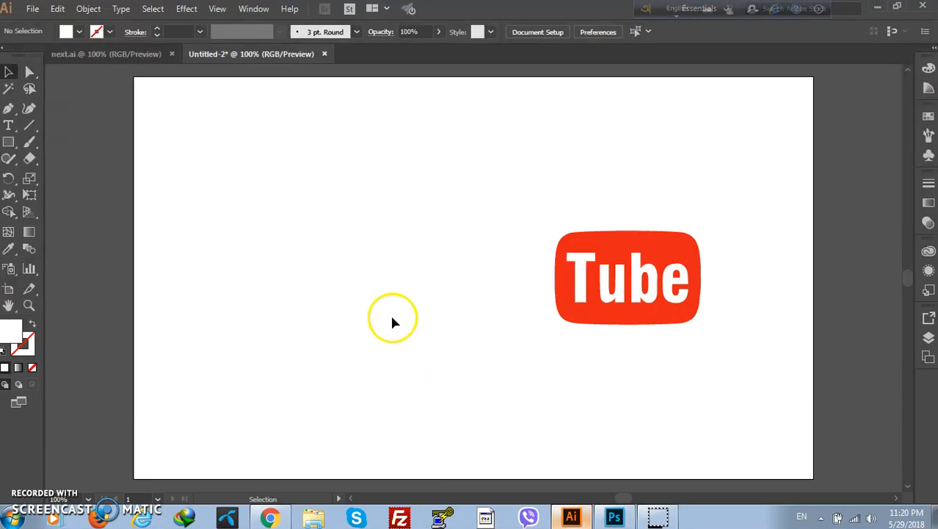
pyautogui.click(399, 291)
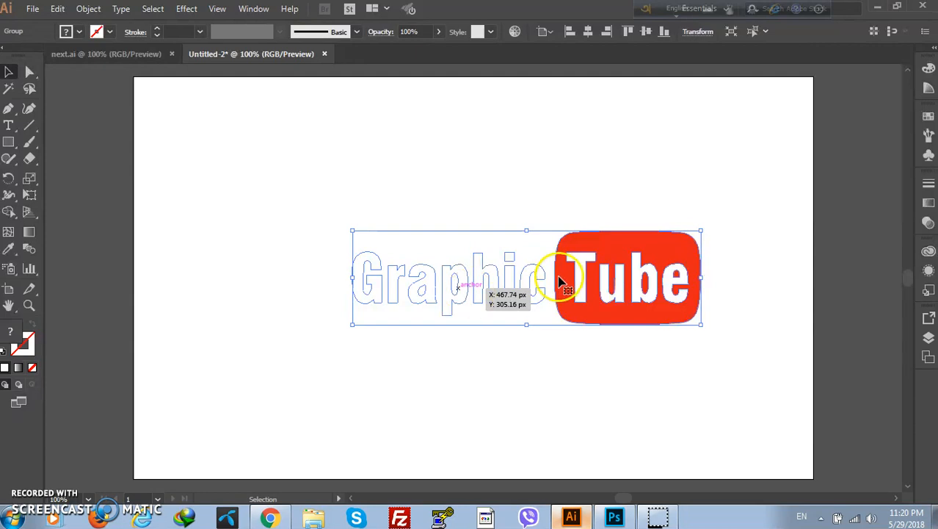
pyautogui.rightClick(517, 181)
pyautogui.click(567, 296)
pyautogui.click(503, 125)
pyautogui.click(608, 248)
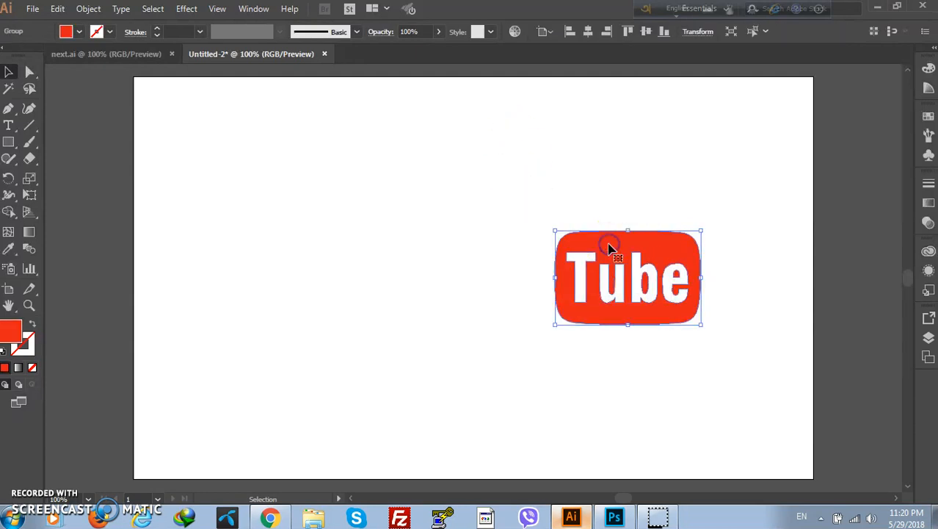
pyautogui.click(79, 31)
pyautogui.click(368, 126)
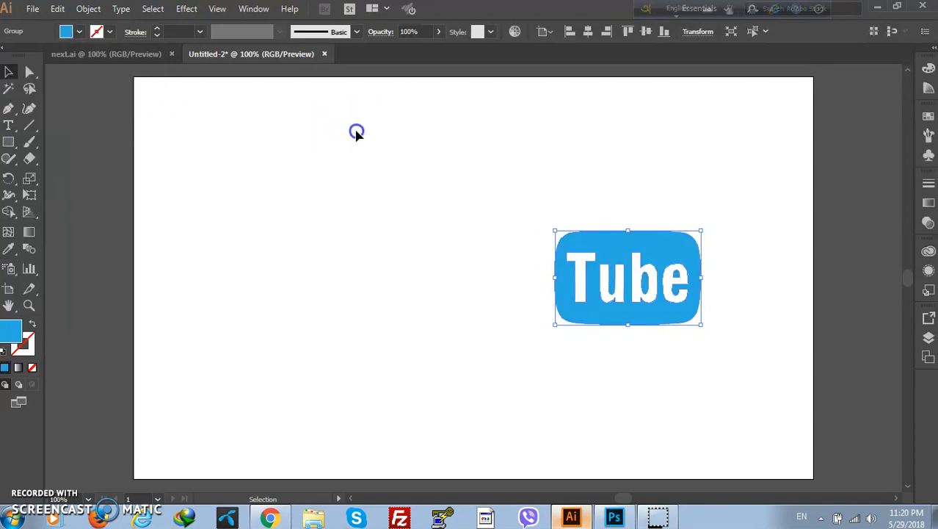
# Group the Graphic lettering with the blue Tube shape and copy the grouped logo.
pyautogui.click(356, 129)
pyautogui.moveTo(279, 151); pyautogui.dragTo(798, 393)
pyautogui.rightClick(617, 272)
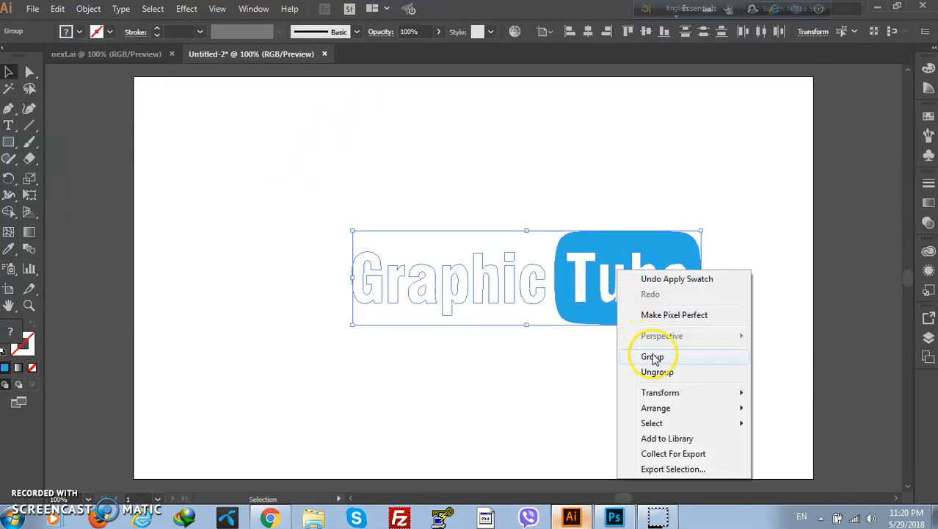
pyautogui.click(652, 356)
pyautogui.click(57, 9)
pyautogui.click(78, 78)
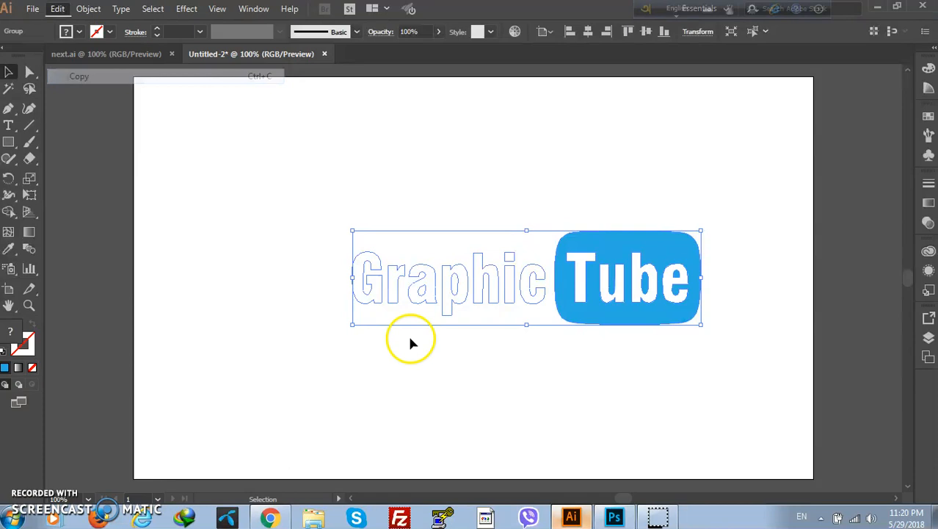
# Switch to Photoshop, open the contents of the Layer 0 copy1 smart object and delete its red logo layer.
pyautogui.click(613, 517)
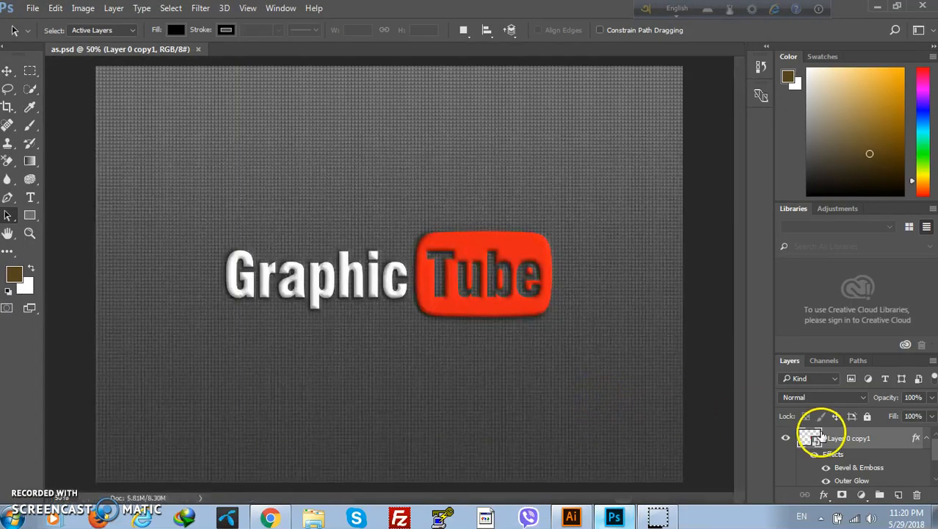
pyautogui.doubleClick(814, 439)
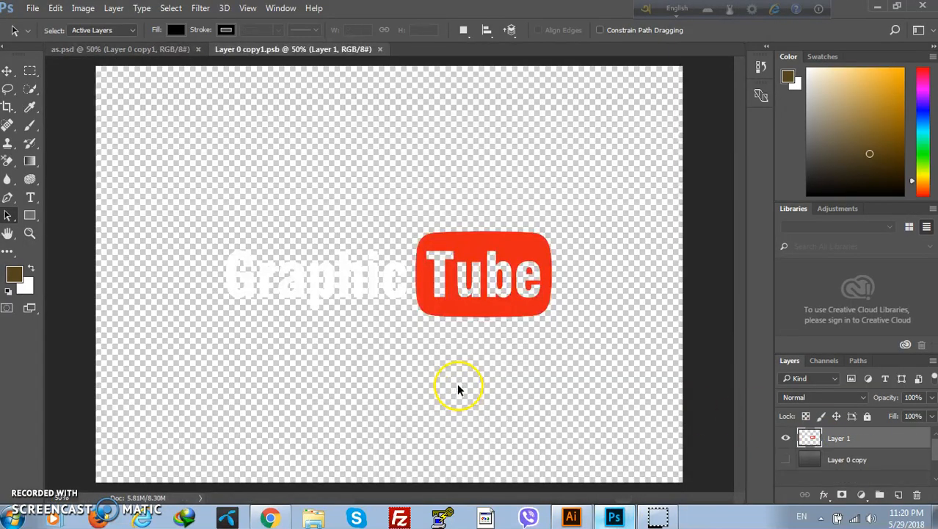
pyautogui.click(7, 71)
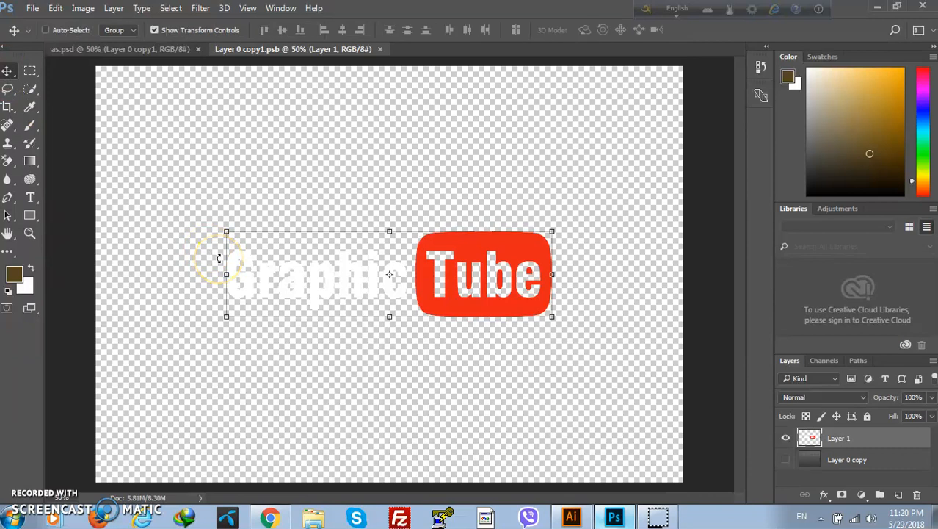
pyautogui.press('Delete')
# Paste the blue logo into the smart object, scale it to about 176% width and 188% height, centre it and place it.
pyautogui.click(55, 8)
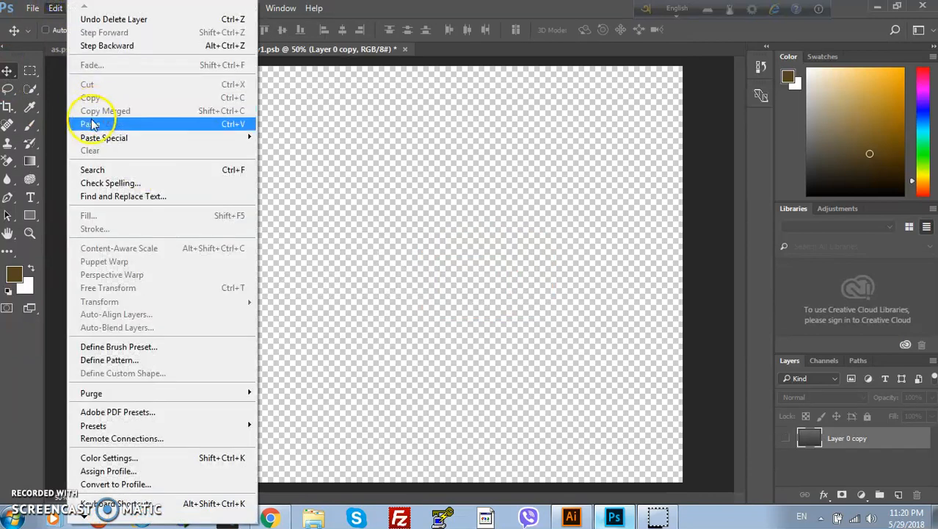
pyautogui.click(91, 125)
pyautogui.click(543, 162)
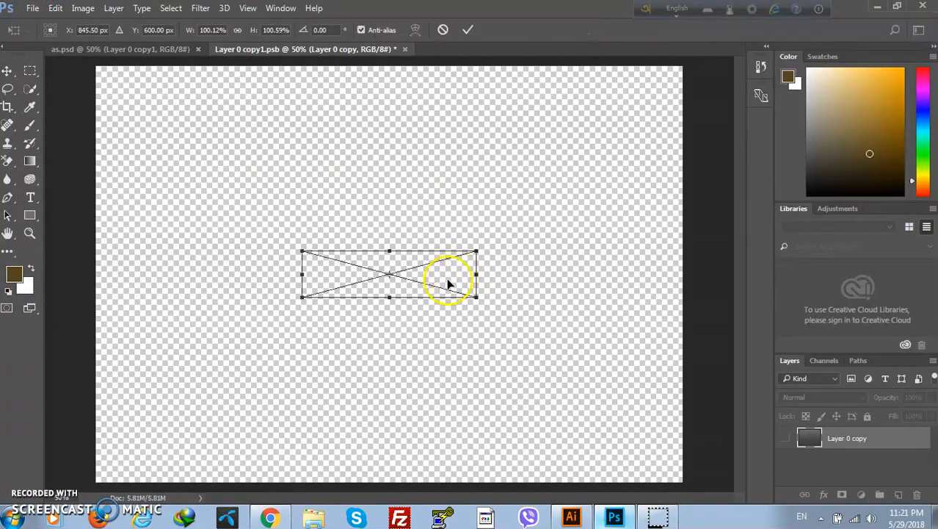
pyautogui.moveTo(482, 300); pyautogui.dragTo(587, 338)
pyautogui.moveTo(544, 271); pyautogui.dragTo(486, 256)
pyautogui.moveTo(534, 273); pyautogui.dragTo(554, 273)
pyautogui.moveTo(457, 303); pyautogui.dragTo(445, 295)
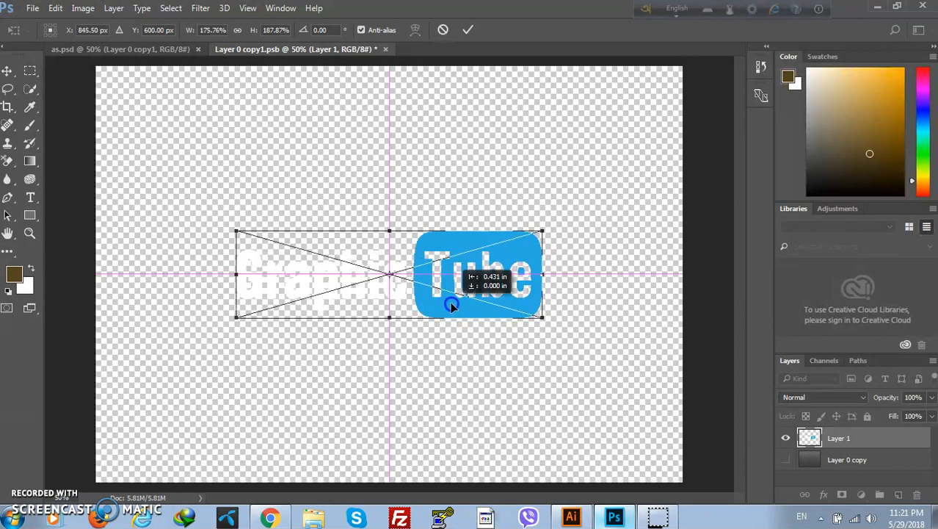
pyautogui.click(9, 217)
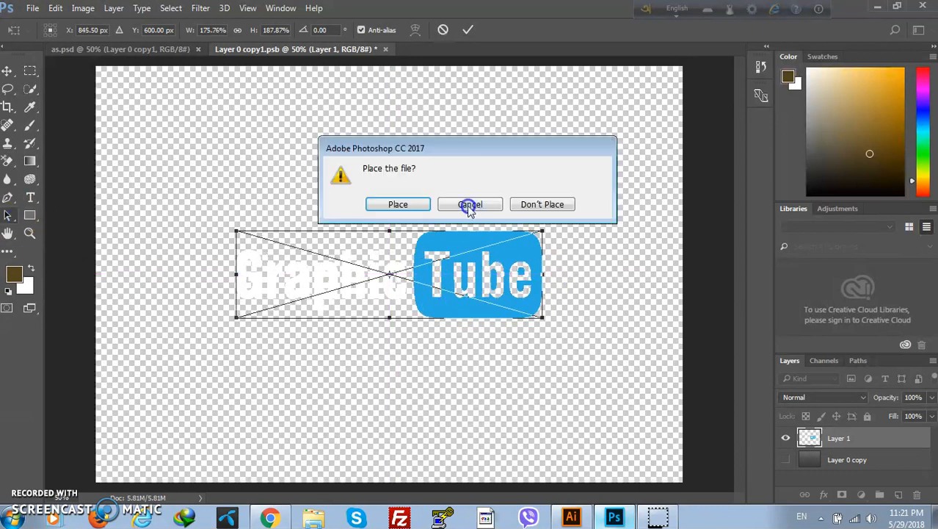
pyautogui.click(412, 204)
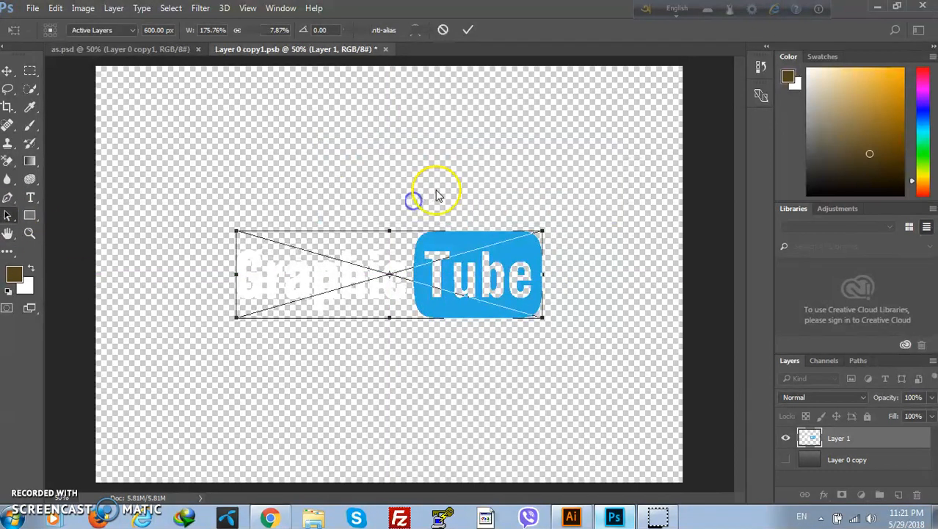
# Close the smart object document and save its changes to update the logo in the mockup.
pyautogui.click(387, 49)
pyautogui.click(389, 205)
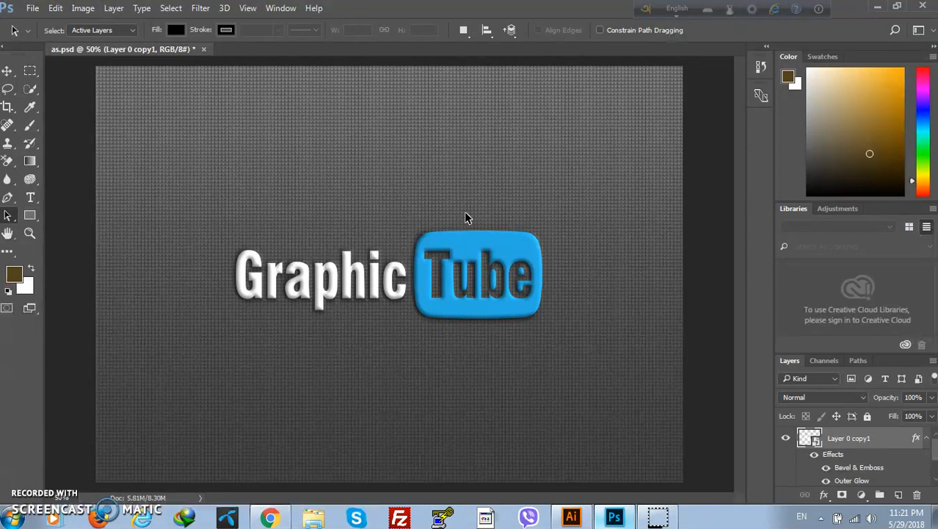
pyautogui.click(496, 220)
pyautogui.click(486, 227)
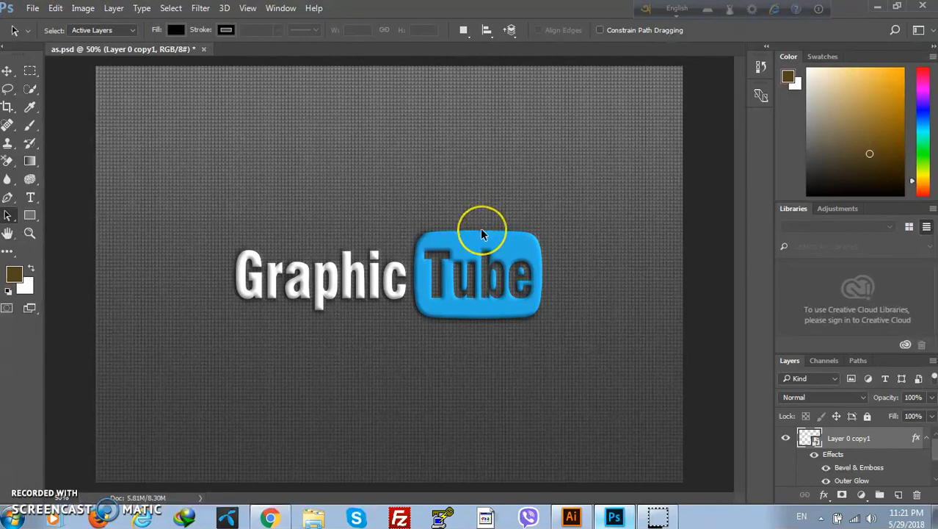